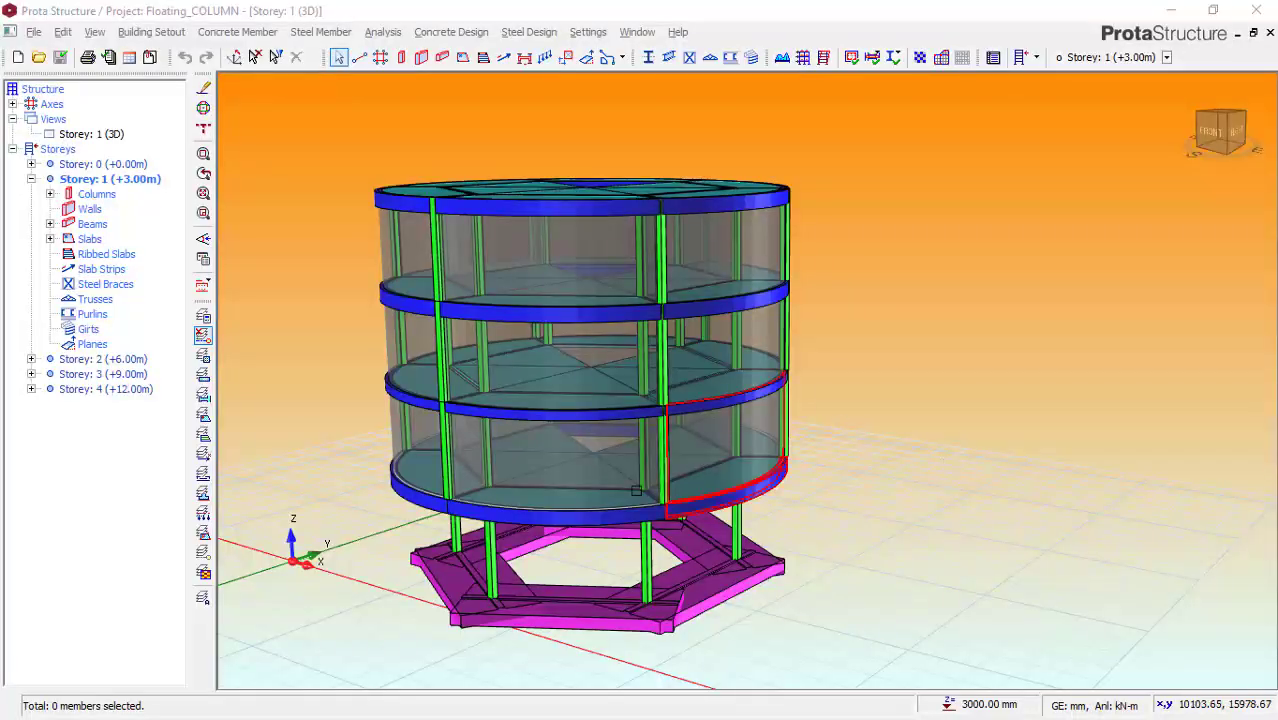
Zoom and orbit the 3D model round to face the building's front
scroll(738, 541, "up", 1)
scroll(690, 570, "down", 1)
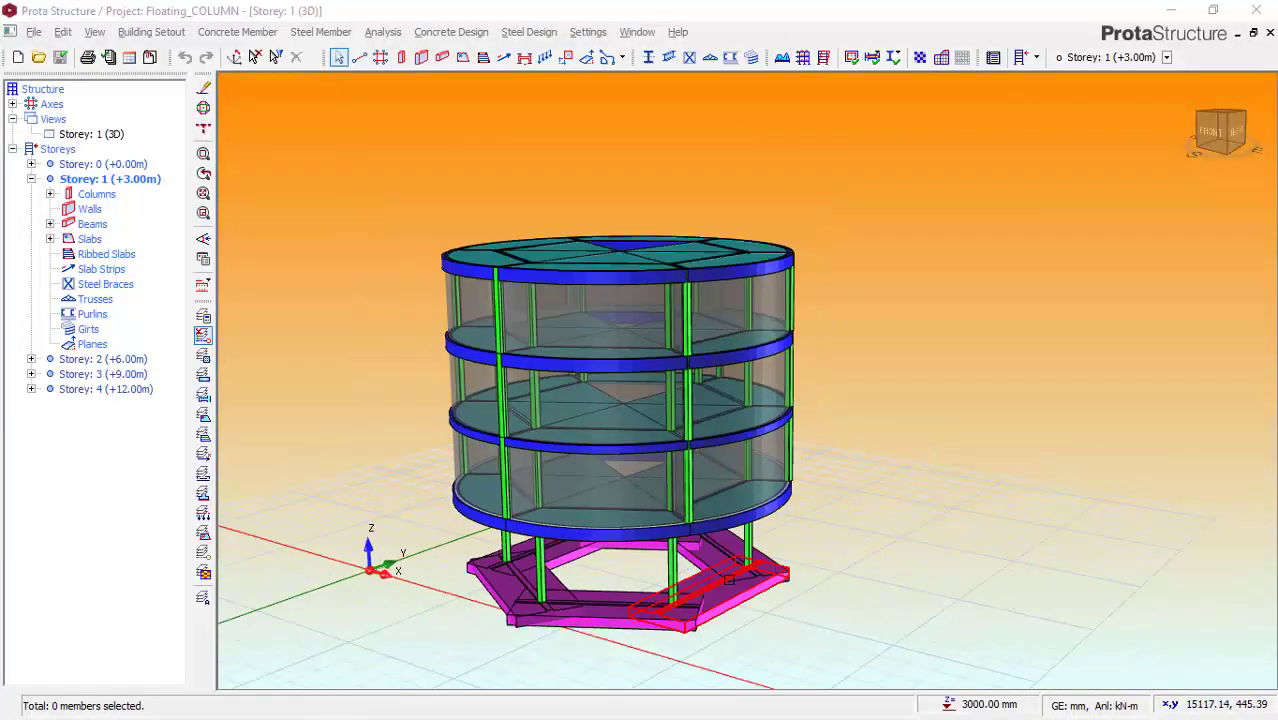
scroll(700, 580, "up", 1)
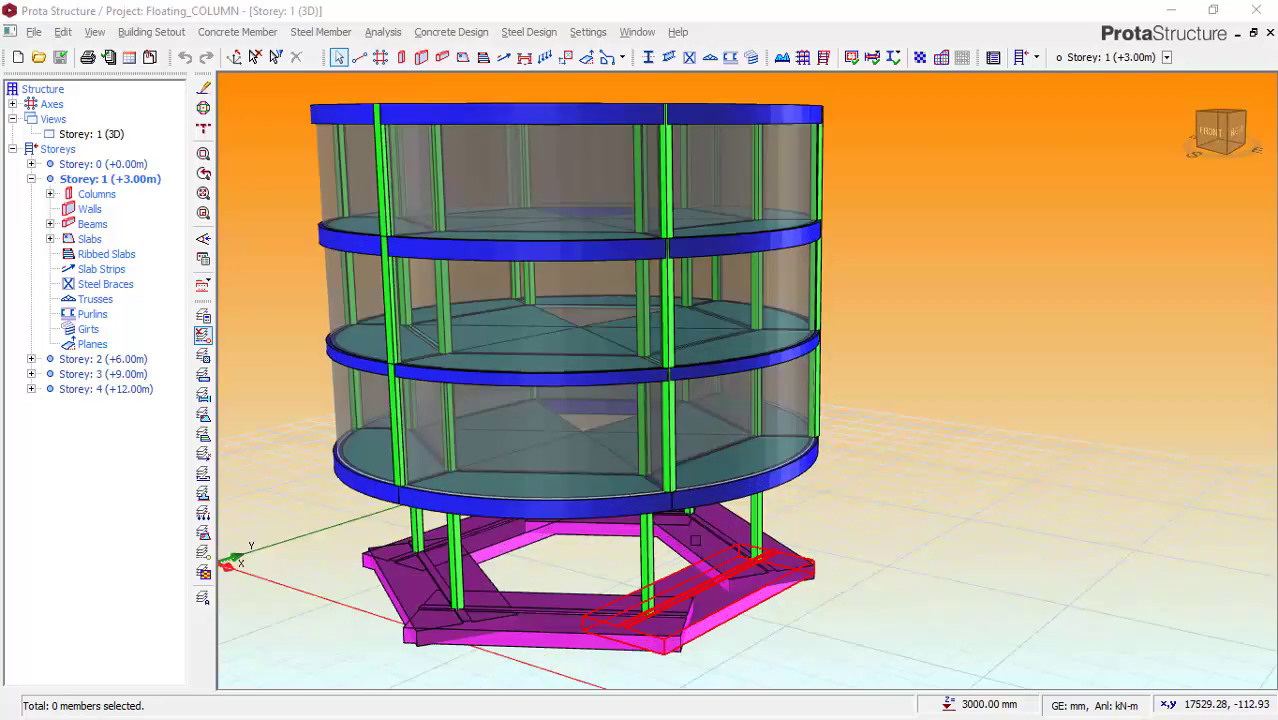
middle_click_drag(624, 503, 679, 507)
scroll(726, 454, "down", 3)
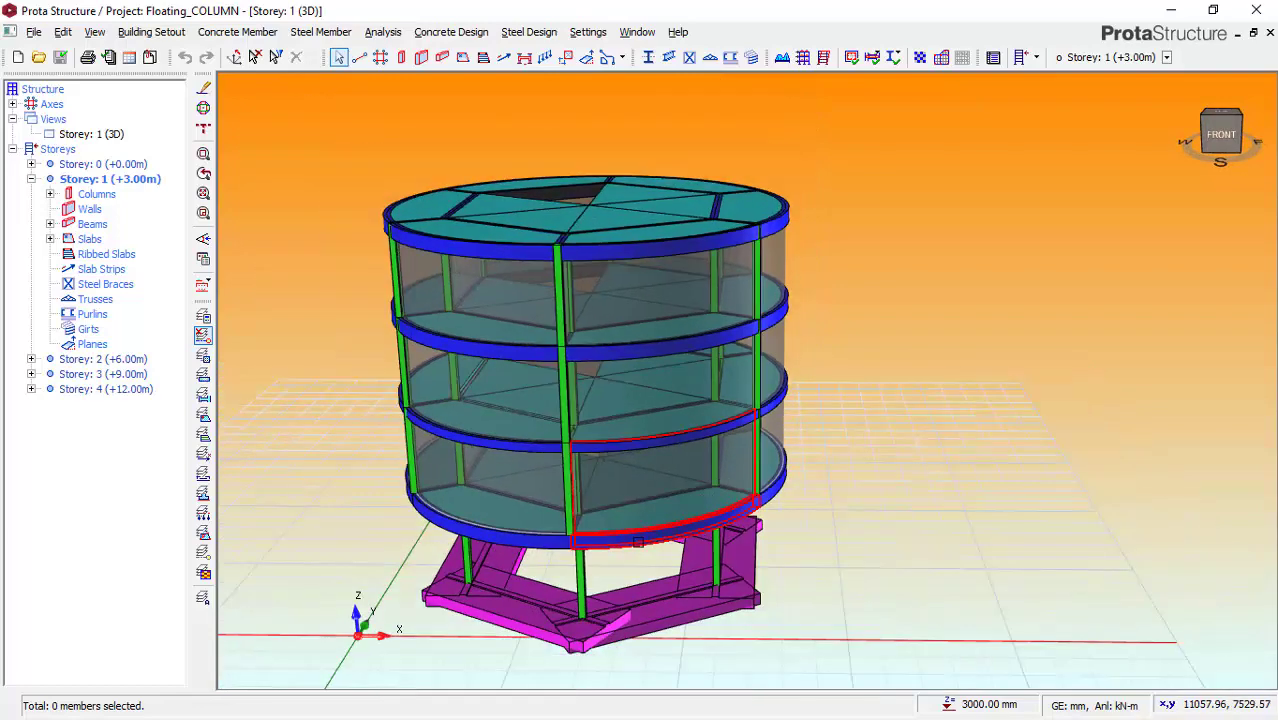
scroll(509, 541, "up", 2)
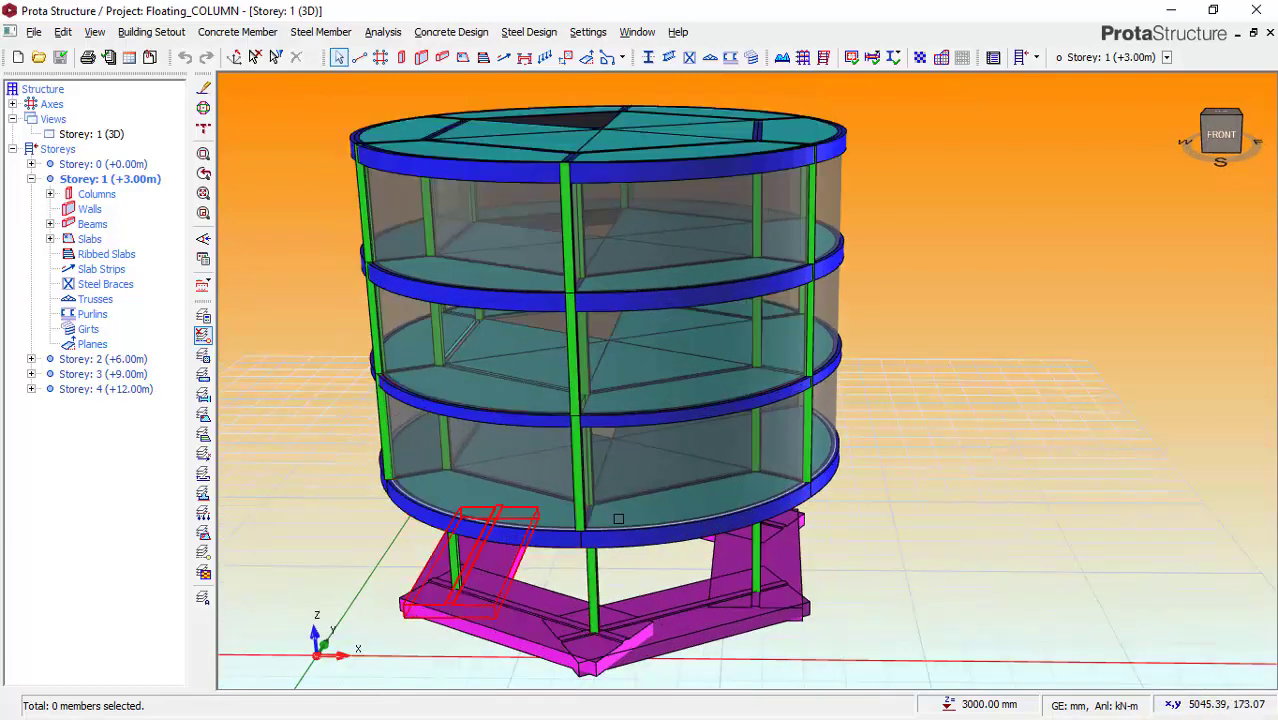
scroll(747, 511, "down", 1)
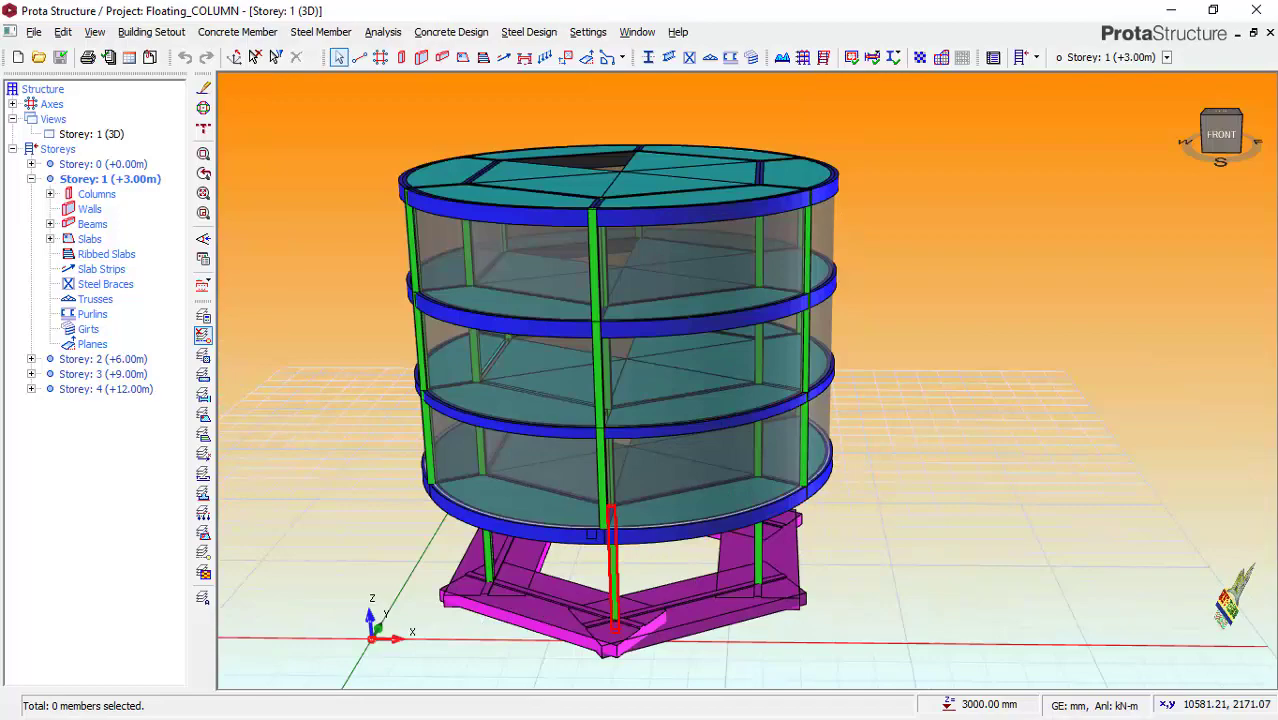
mouse_move(620, 520)
middle_mouse_down()
mouse_move(639, 536)
mouse_move(659, 531)
mouse_move(605, 516)
mouse_move(609, 539)
middle_mouse_up()
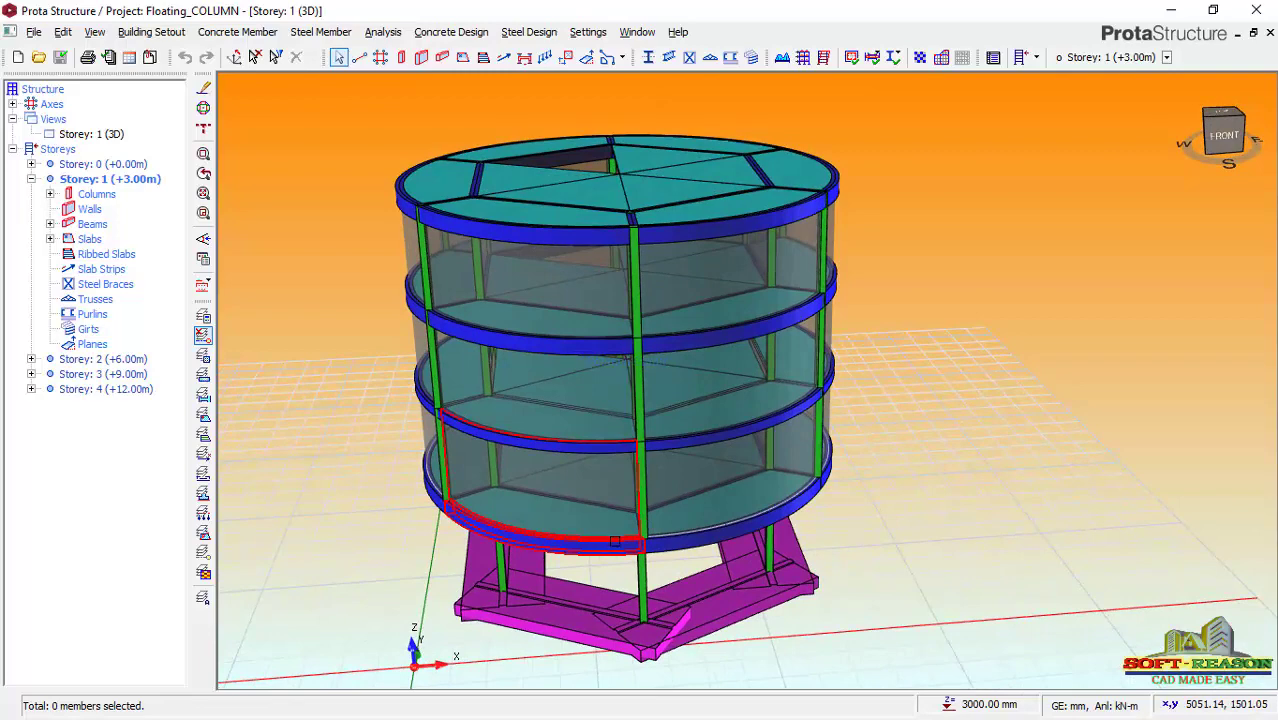
Turn the view to the building's left side and zoom into the first-storey corner
mouse_move(629, 552)
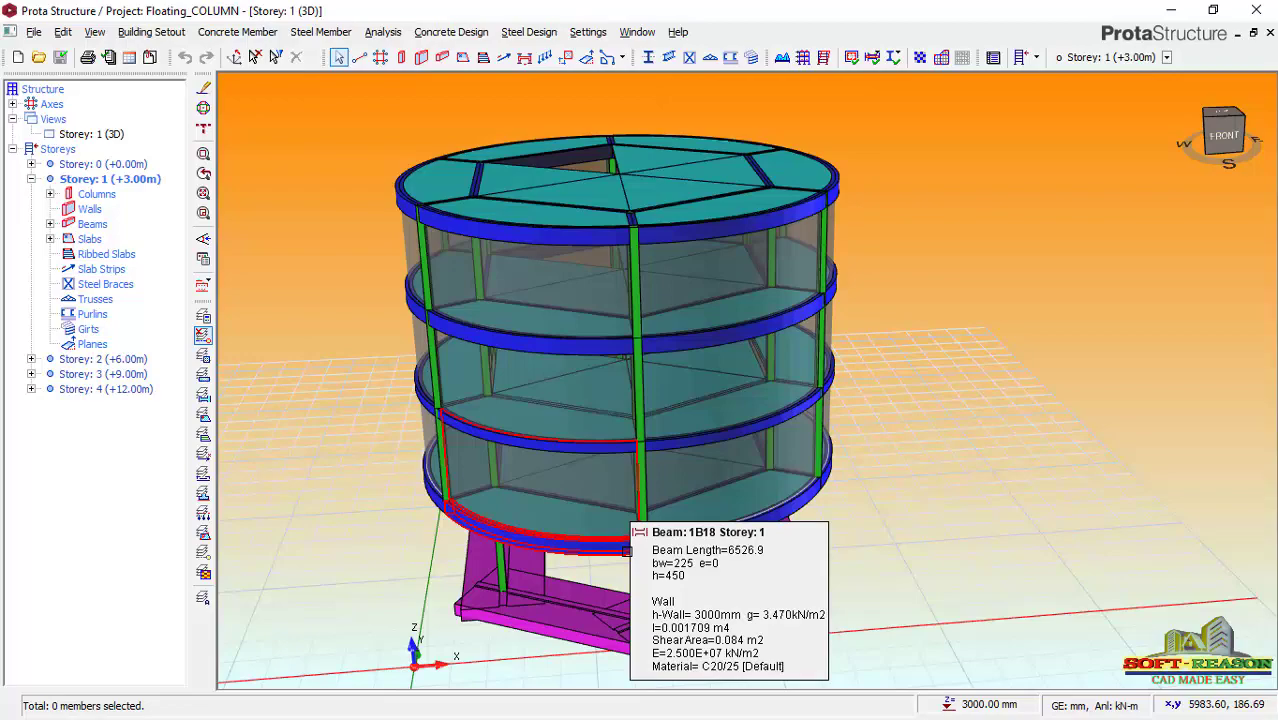
scroll(627, 551, "up", 3)
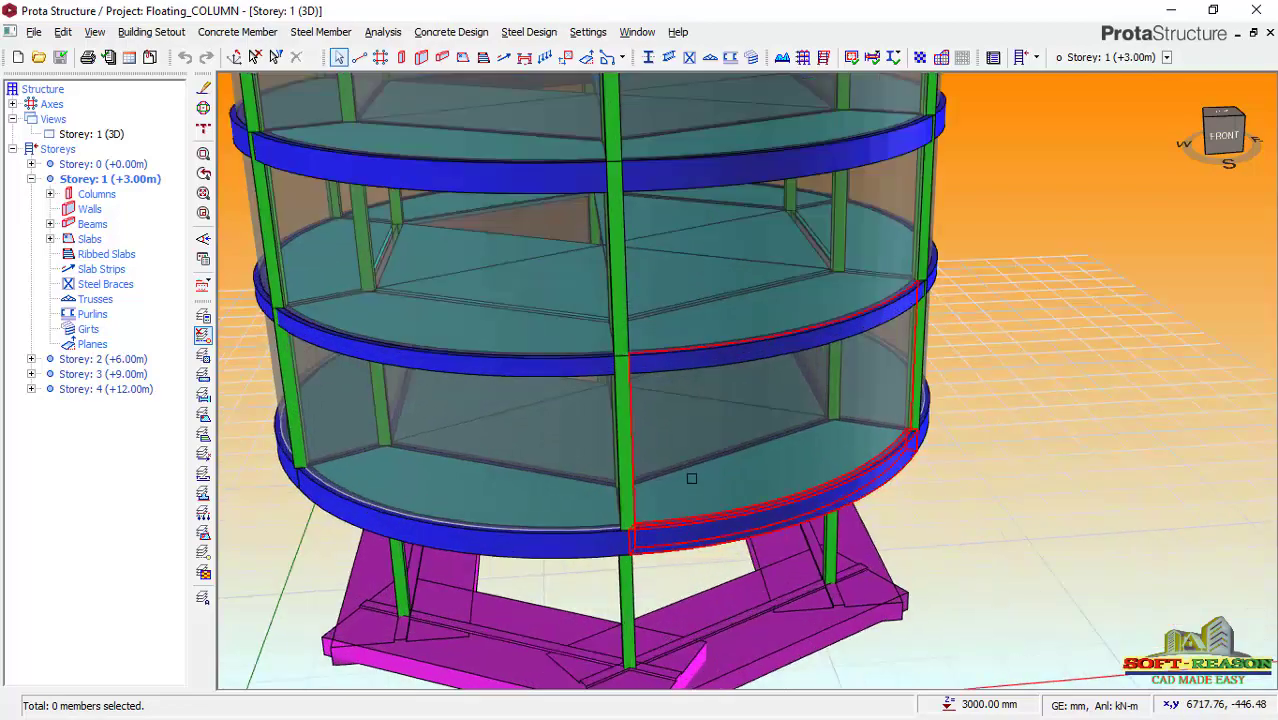
scroll(691, 478, "down", 3)
scroll(690, 520, "up", 3)
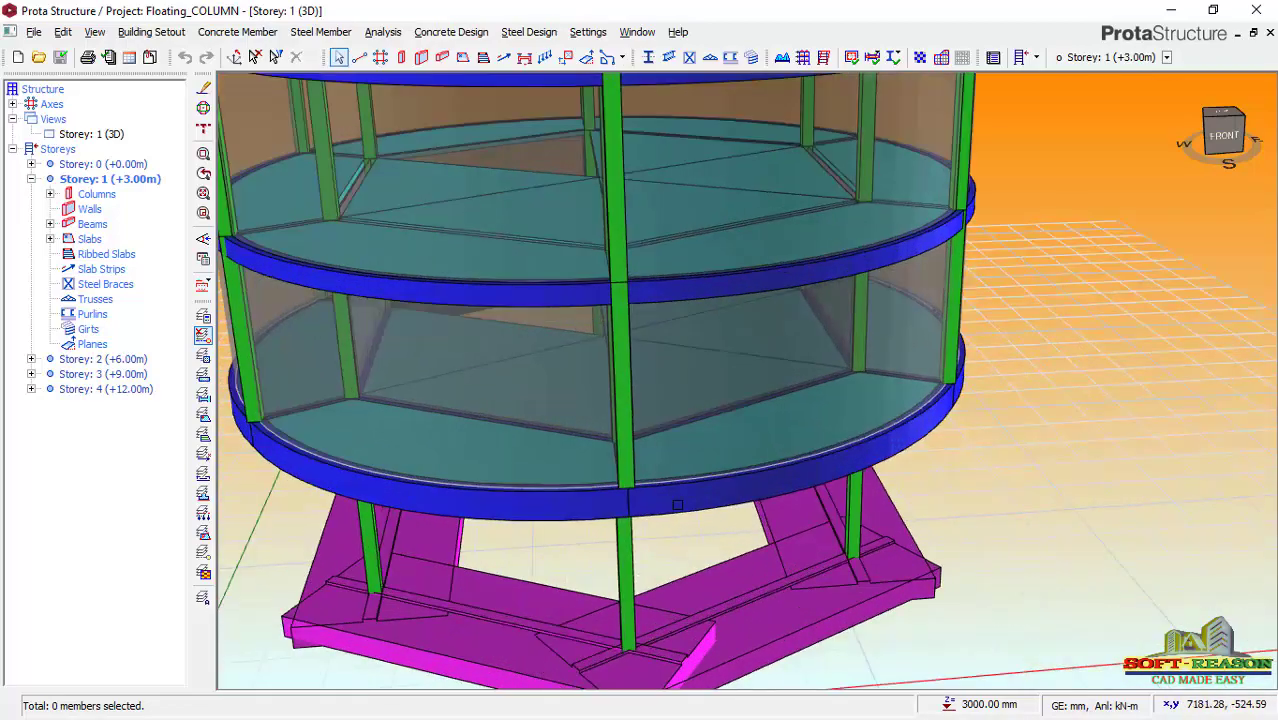
middle_click_drag(645, 512, 744, 513)
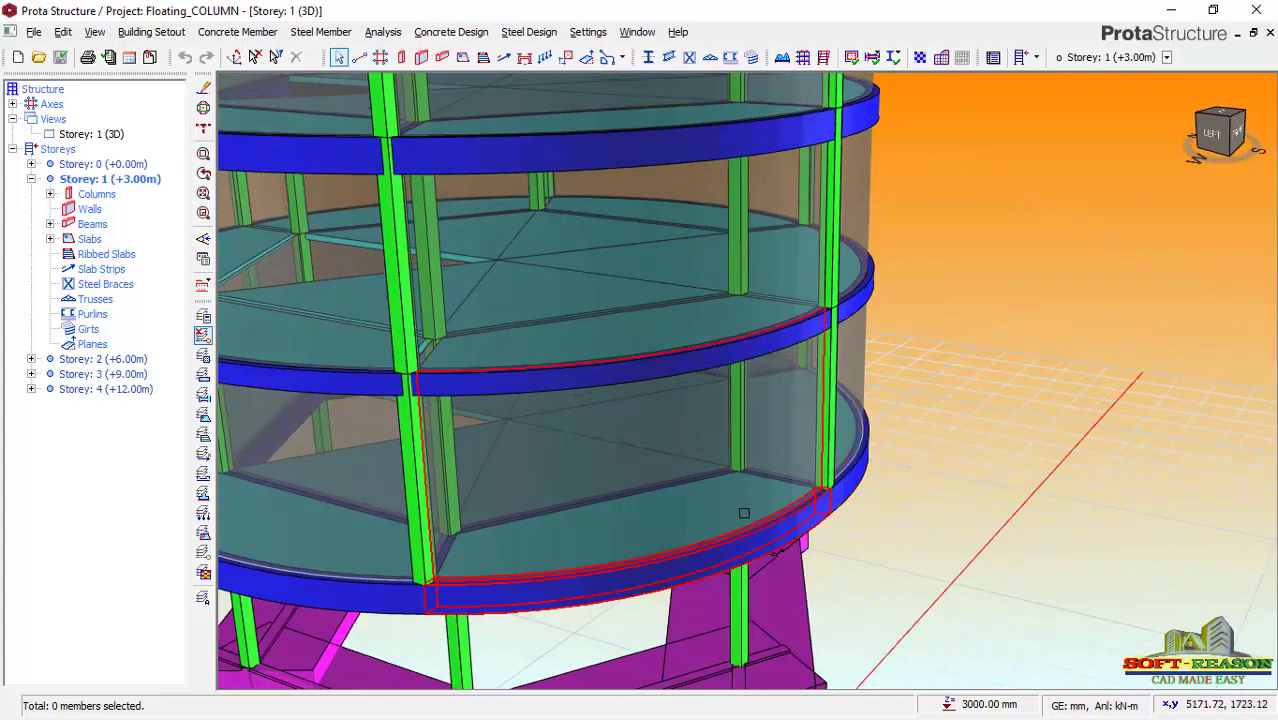
mouse_move(744, 513)
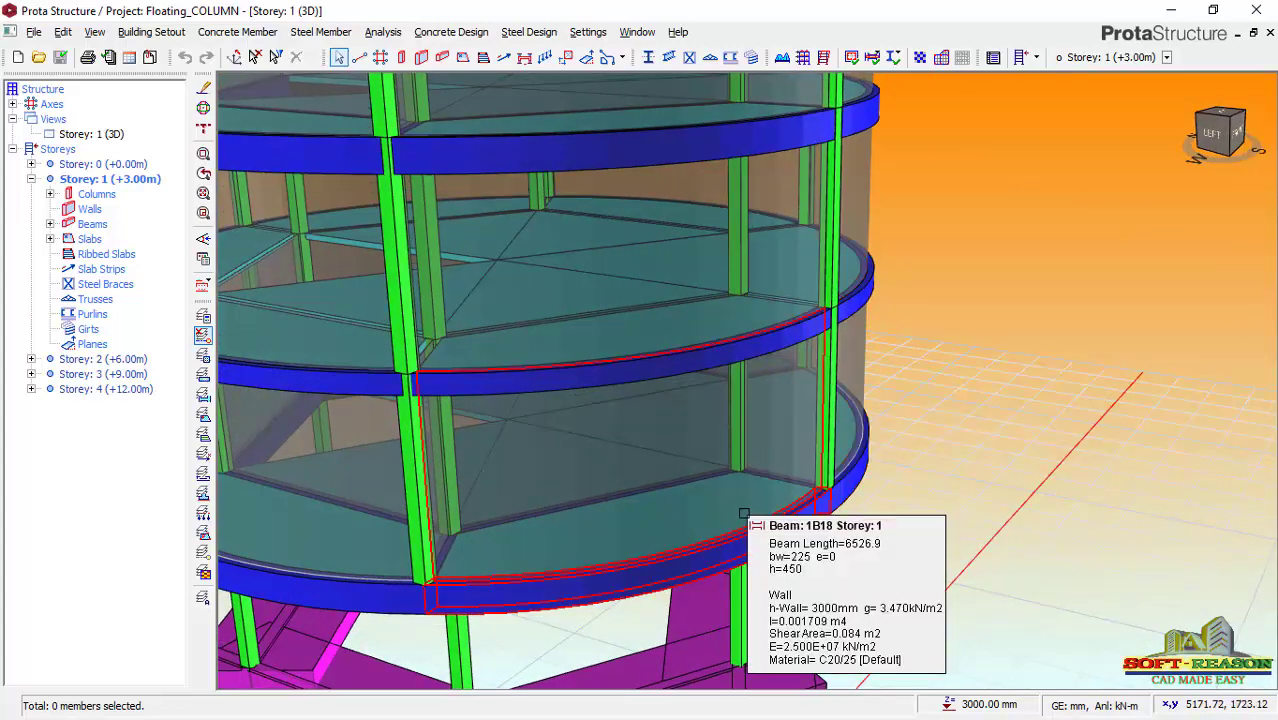
scroll(838, 501, "up", 2)
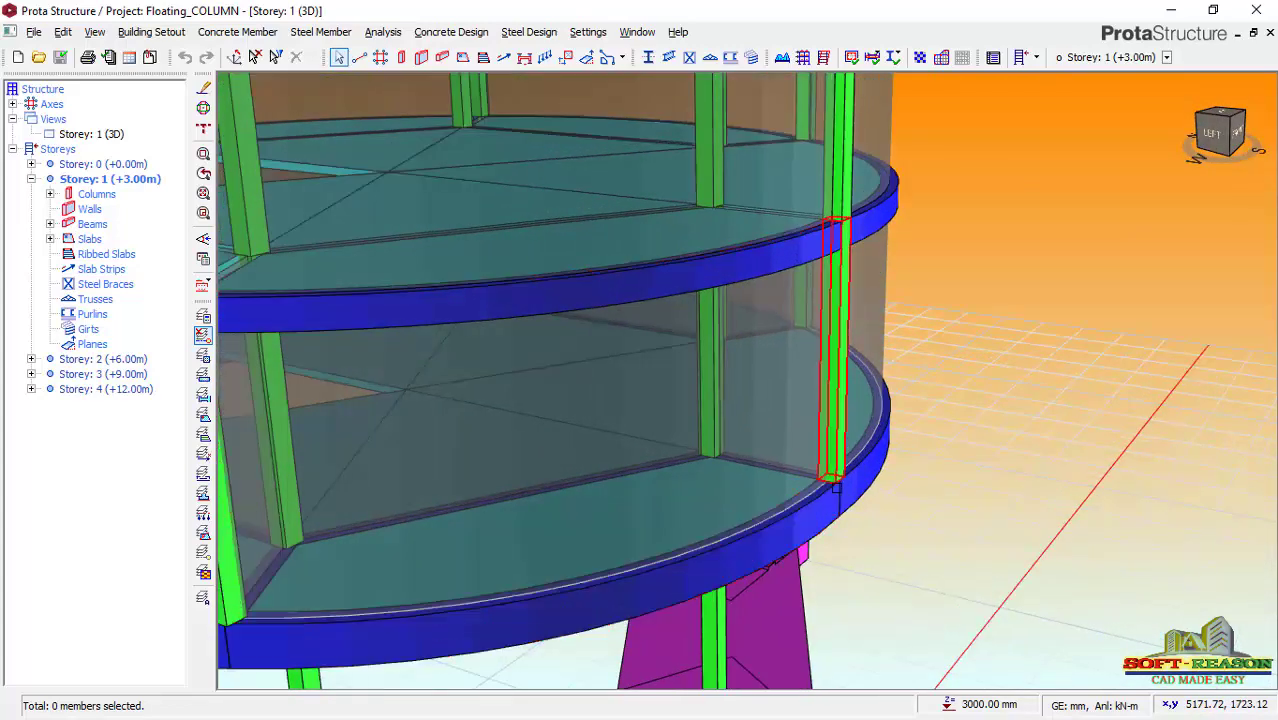
scroll(846, 425, "up", 1)
Select the curved first-storey beam beneath the edge column instead of the column itself
left_click(846, 420)
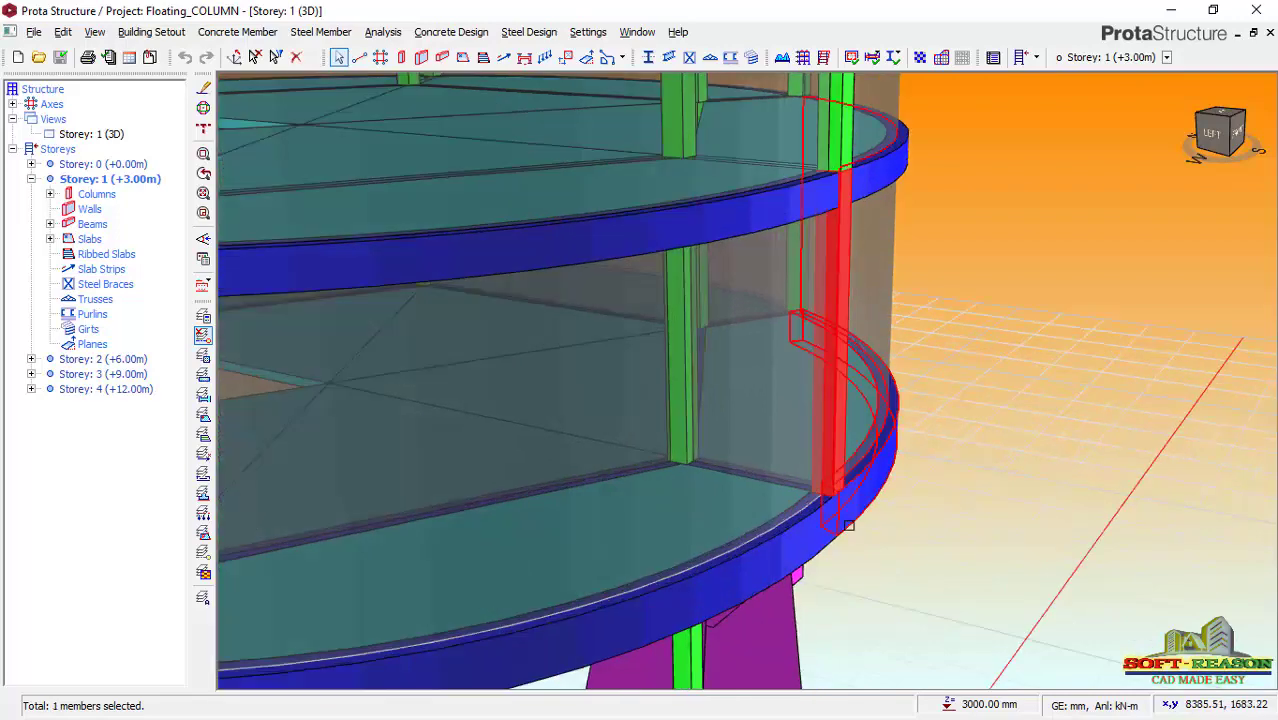
mouse_move(847, 522)
middle_mouse_down()
mouse_move(765, 486)
mouse_move(782, 428)
mouse_move(797, 433)
middle_mouse_up()
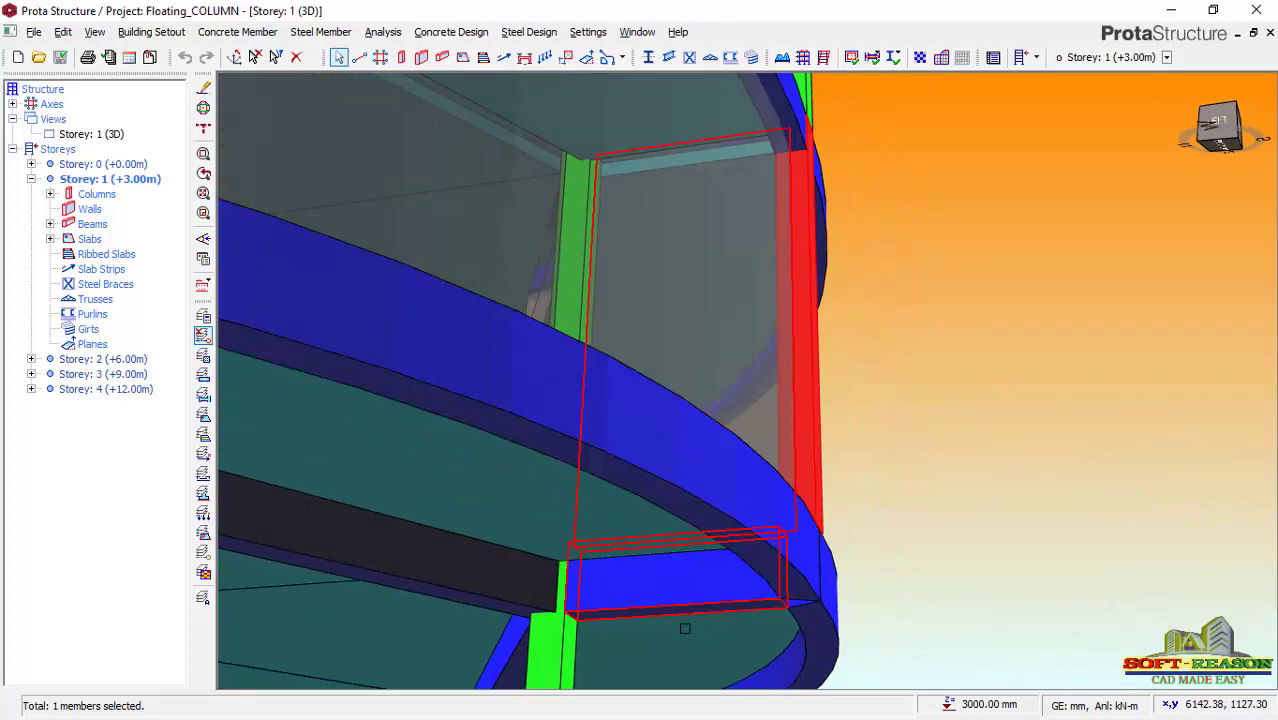
left_click(699, 598)
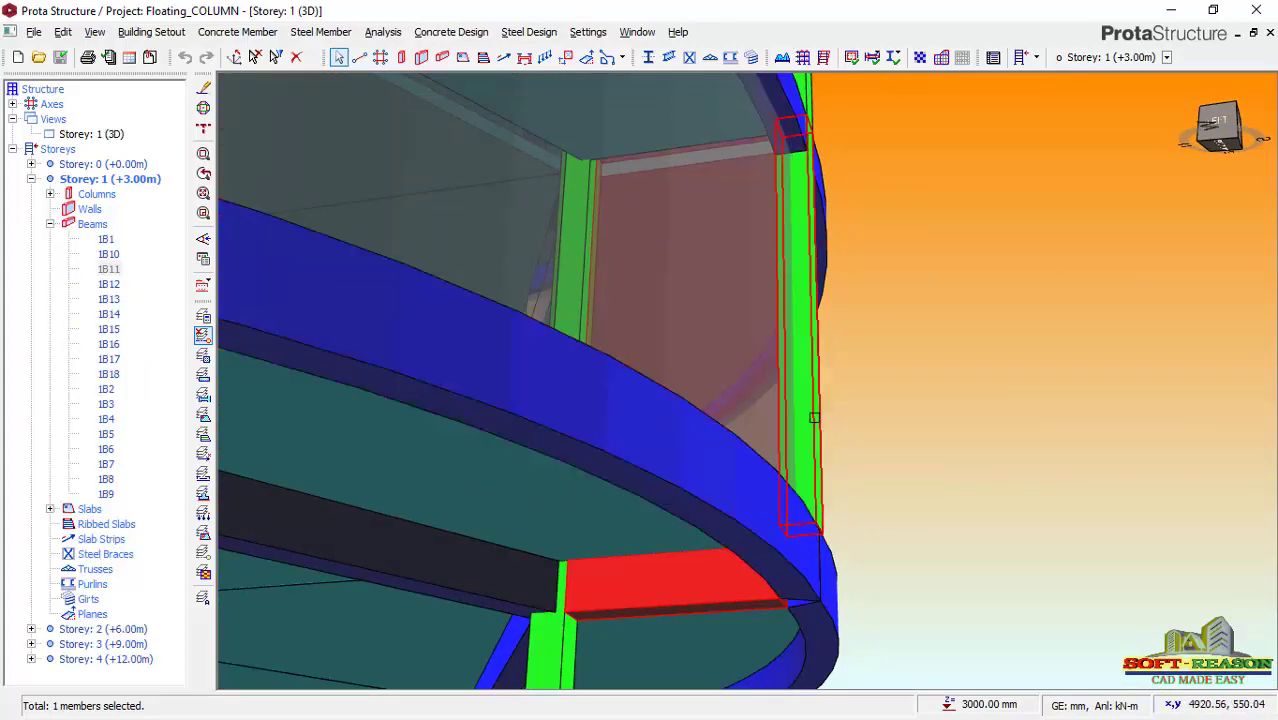
Tilt the view down onto the slab tops and zoom out to the whole building
middle_click_drag(811, 416, 790, 562)
scroll(790, 562, "down", 5)
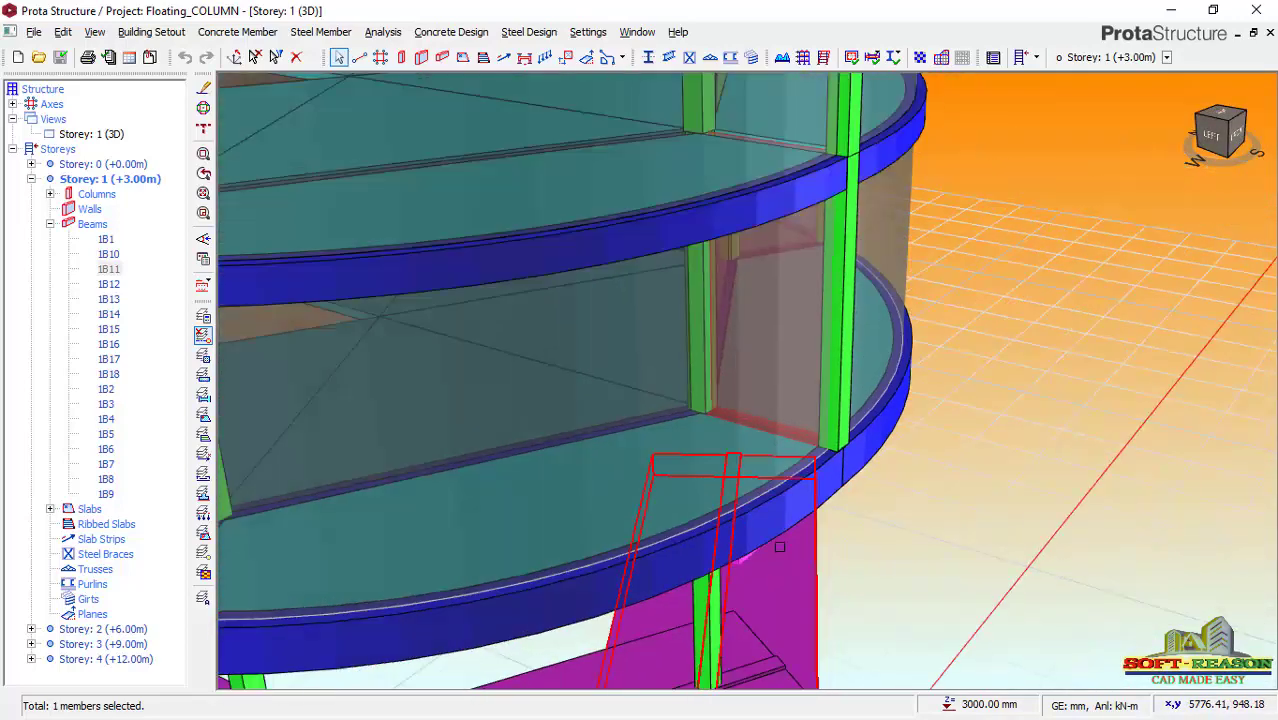
scroll(830, 470, "up", 2)
scroll(820, 530, "up", 2)
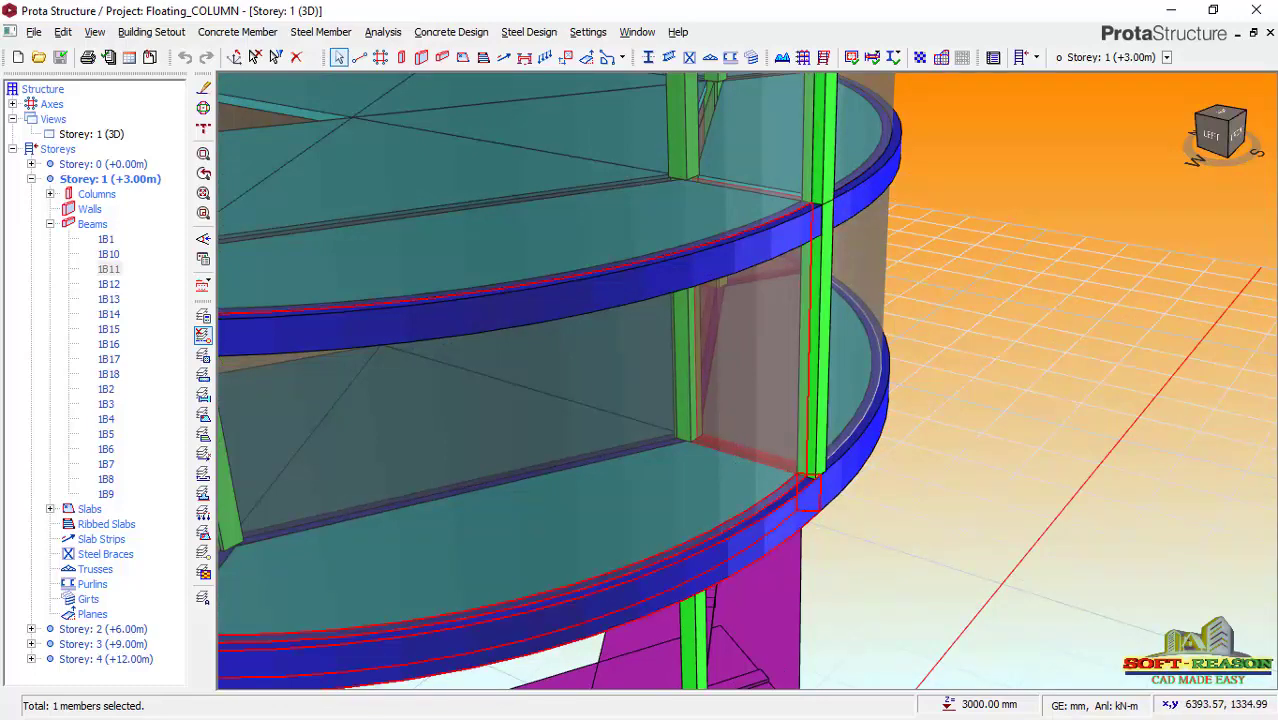
middle_click_drag(728, 552, 772, 420)
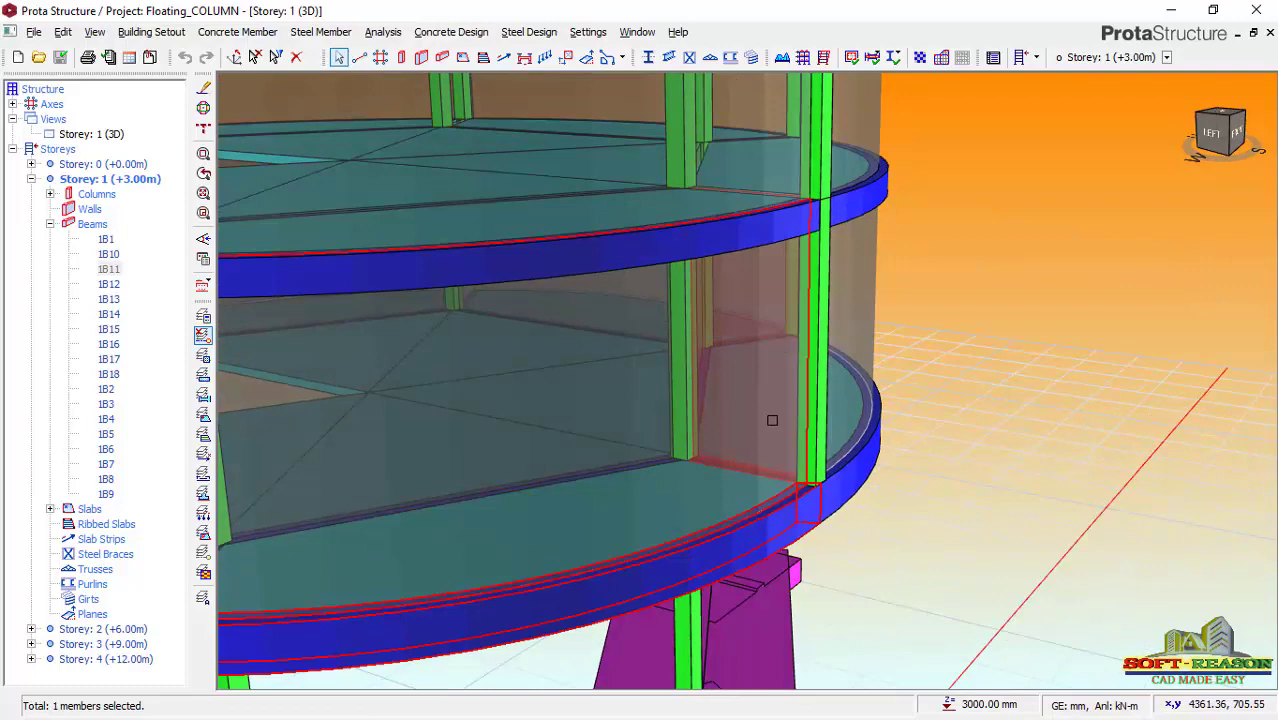
scroll(772, 420, "down", 2)
mouse_move(734, 642)
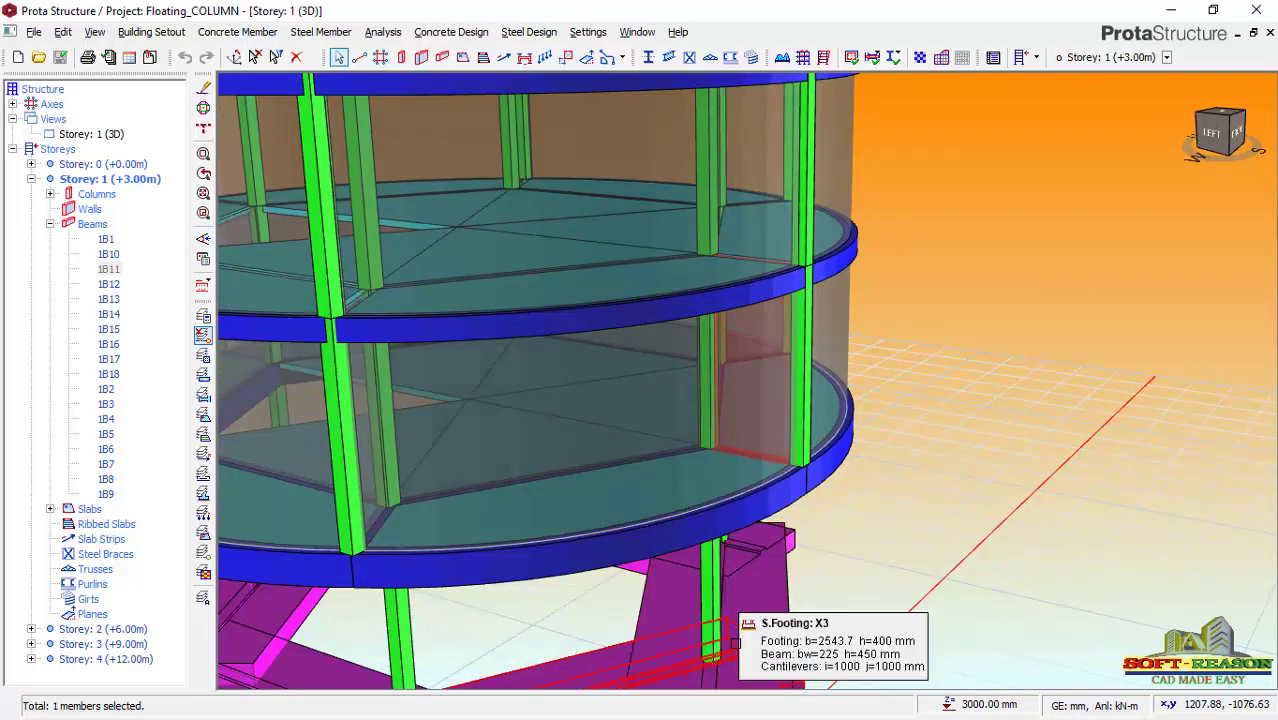
scroll(780, 575, "down", 1)
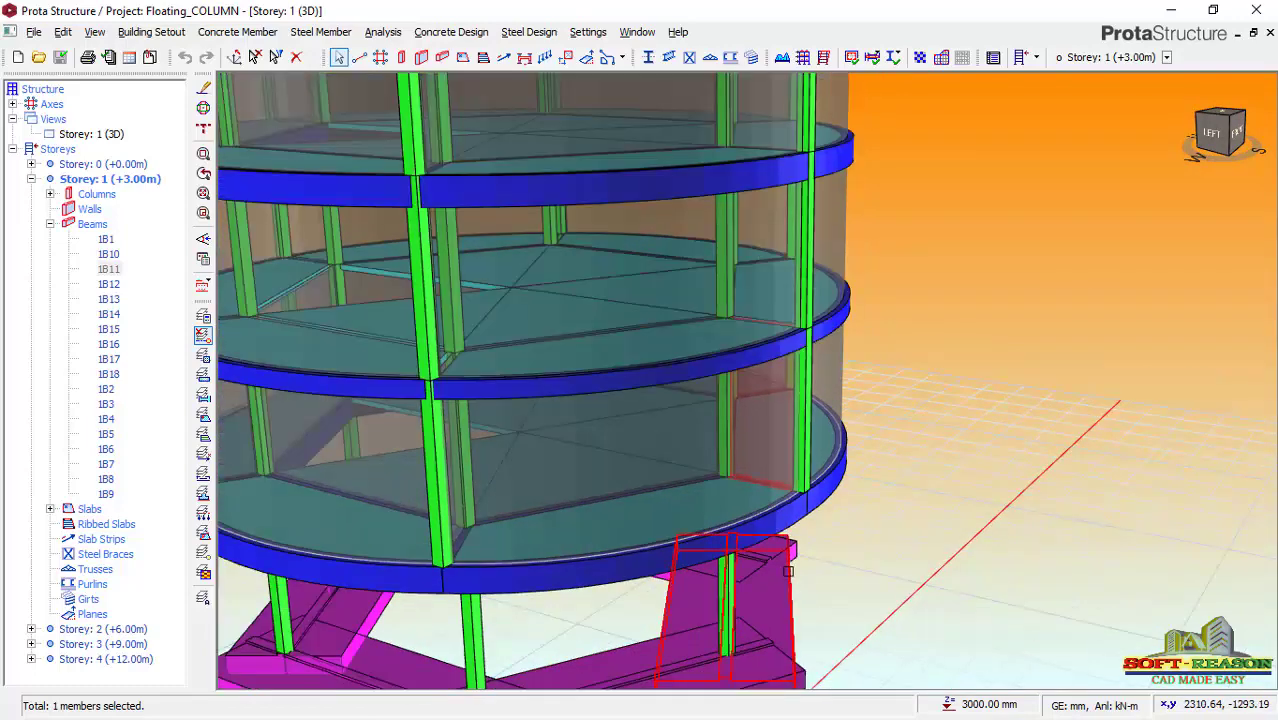
scroll(838, 567, "down", 3)
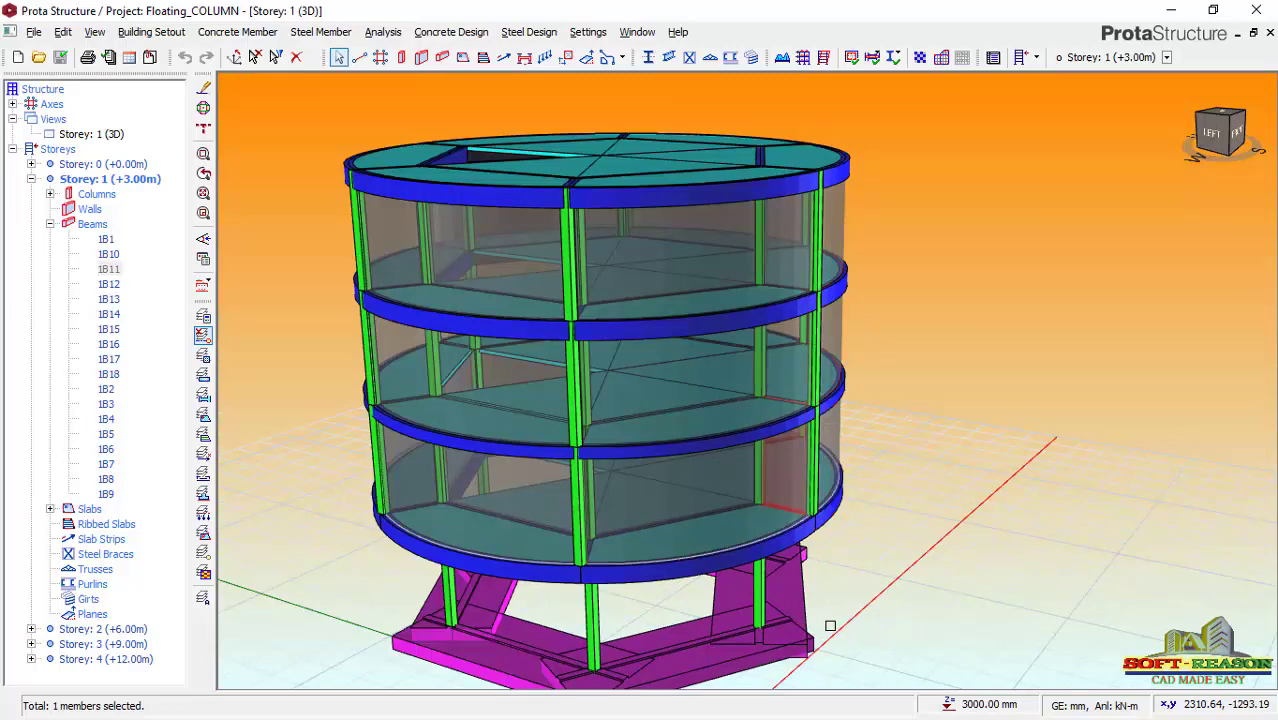
scroll(805, 598, "up", 5)
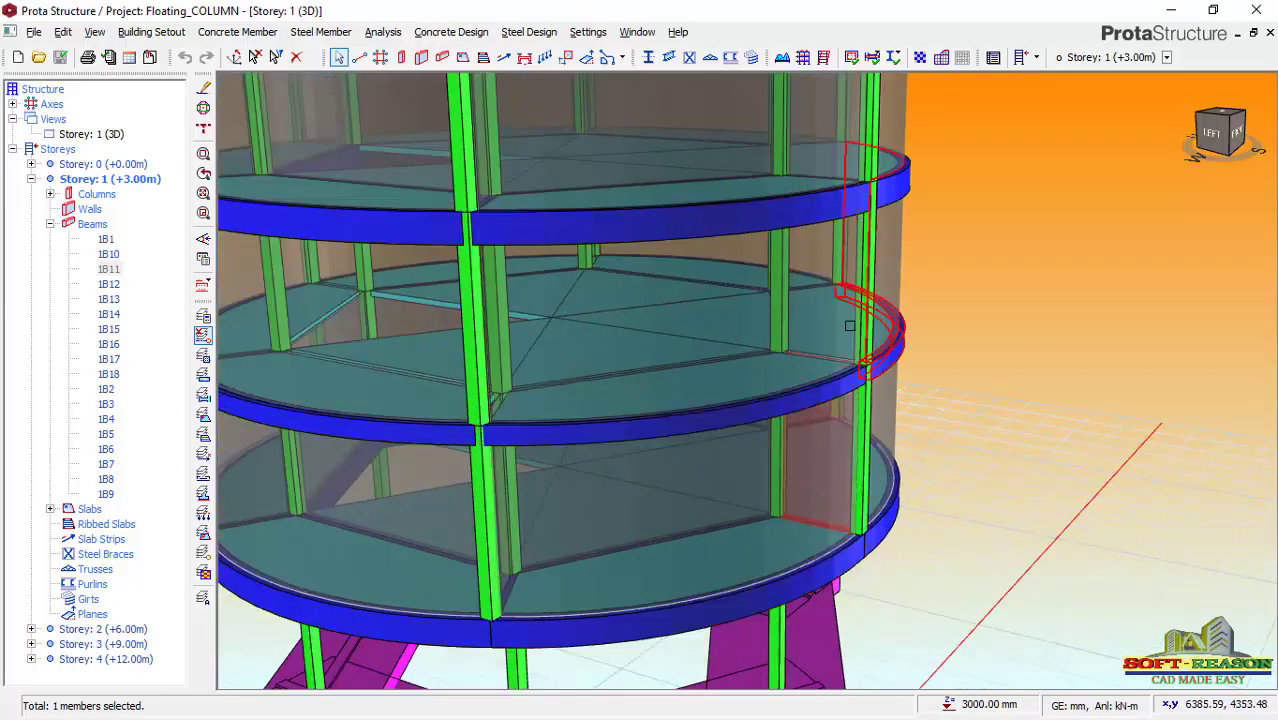
scroll(855, 382, "down", 2)
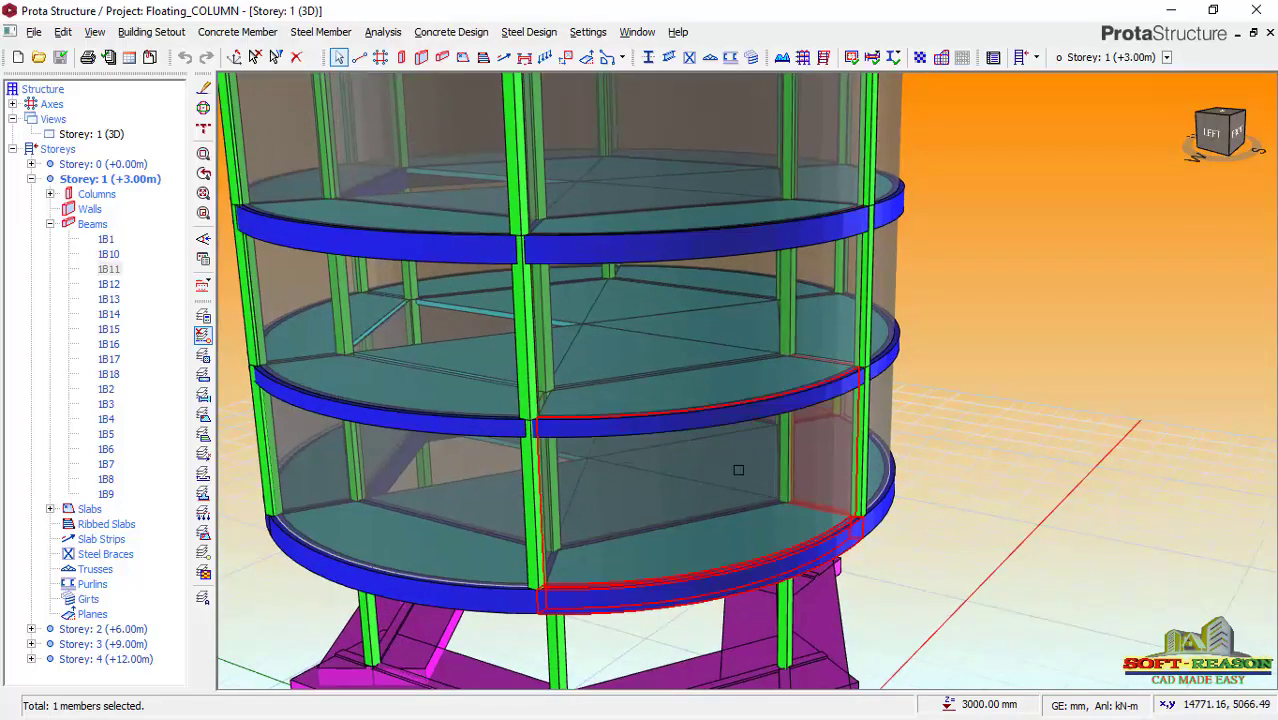
mouse_move(569, 504)
middle_mouse_down()
mouse_move(625, 508)
mouse_move(585, 491)
mouse_move(623, 500)
middle_mouse_up()
scroll(760, 450, "down", 5)
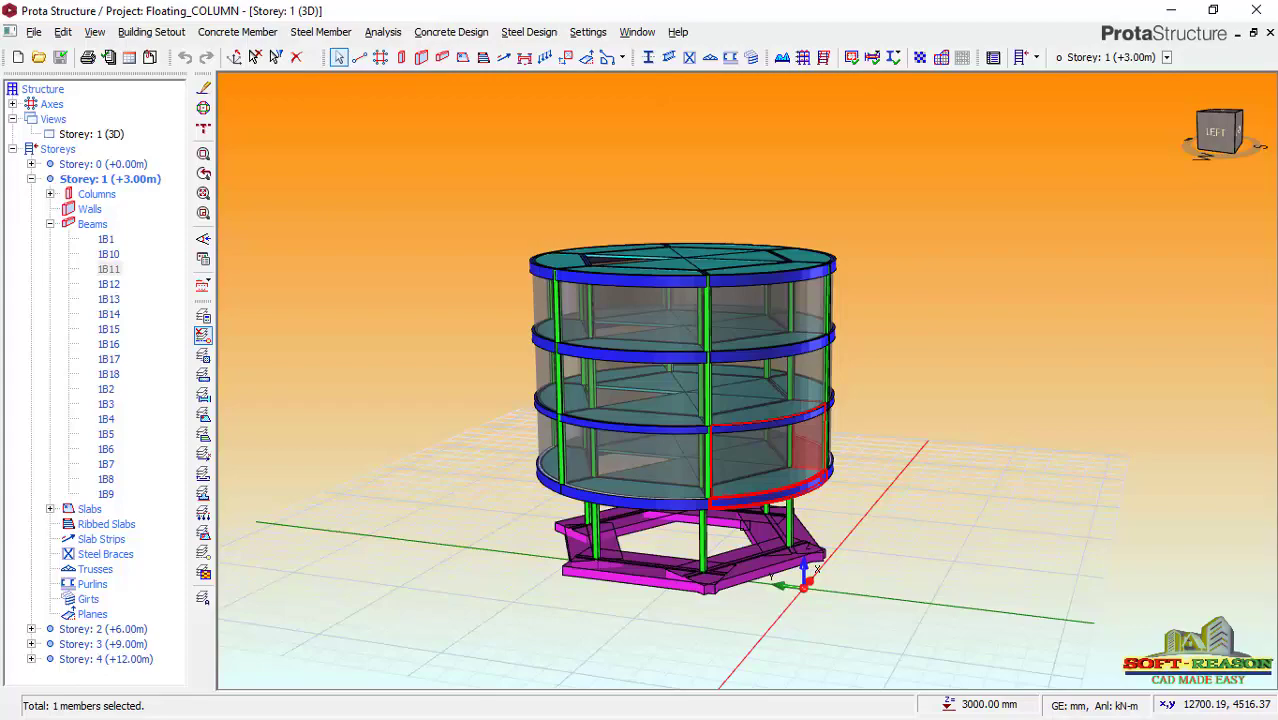
scroll(692, 502, "up", 4)
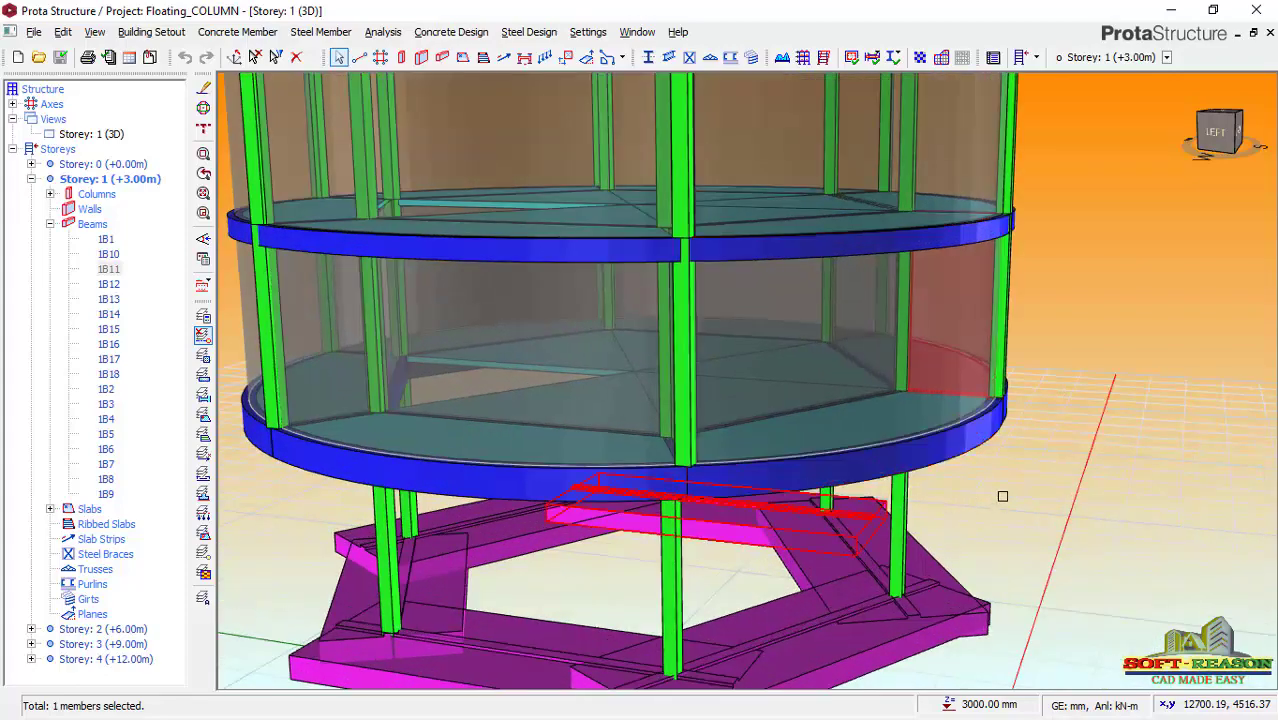
mouse_move(732, 488)
middle_mouse_down()
mouse_move(727, 516)
mouse_move(757, 508)
middle_mouse_up()
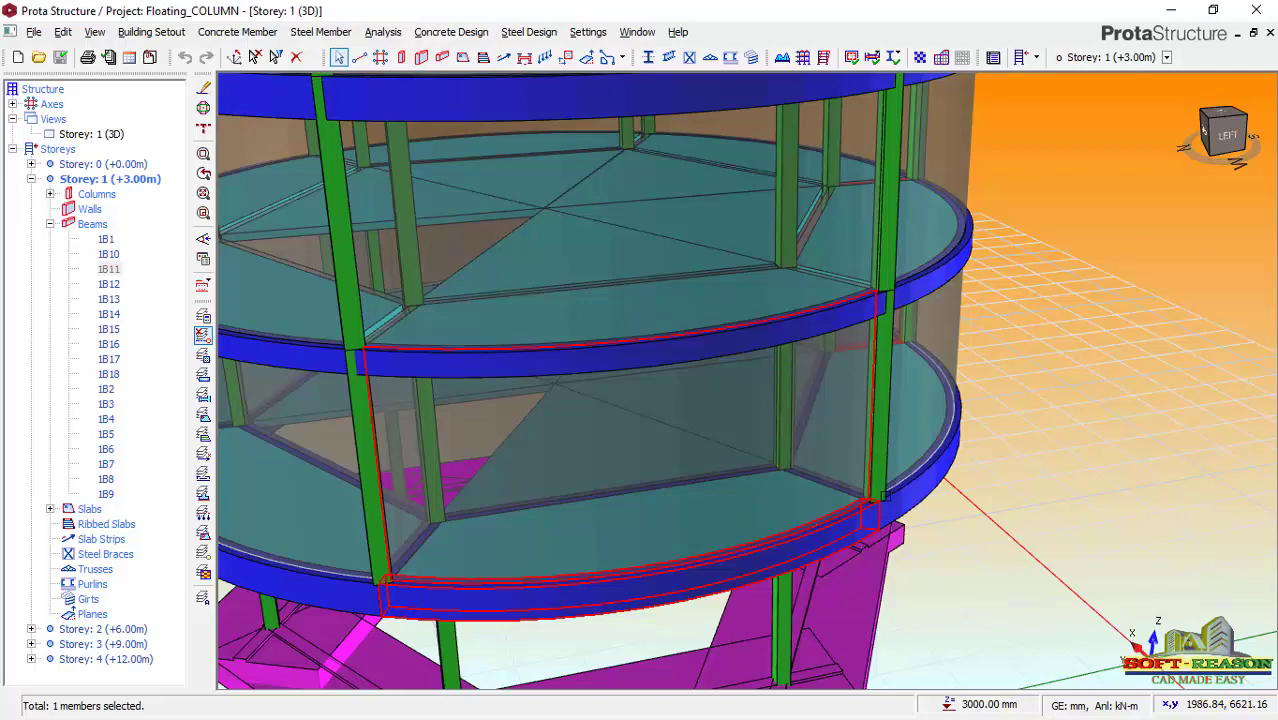
scroll(721, 515, "down", 2)
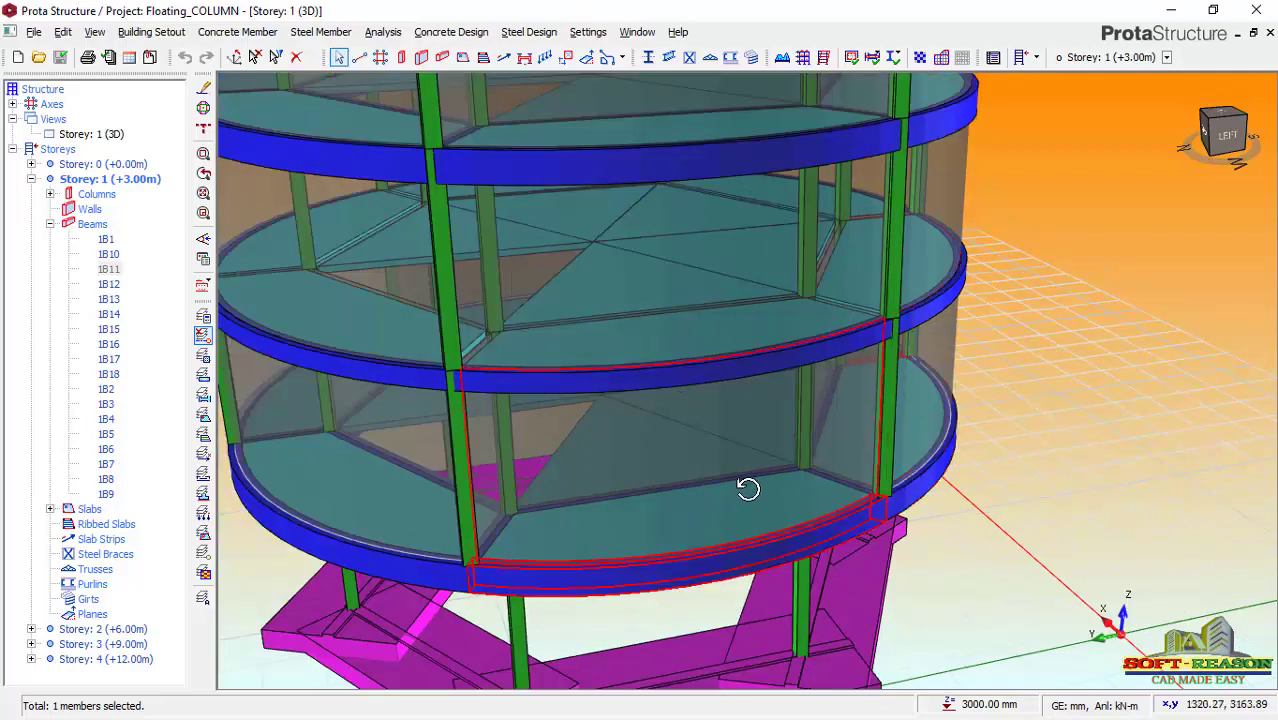
scroll(748, 488, "down", 5)
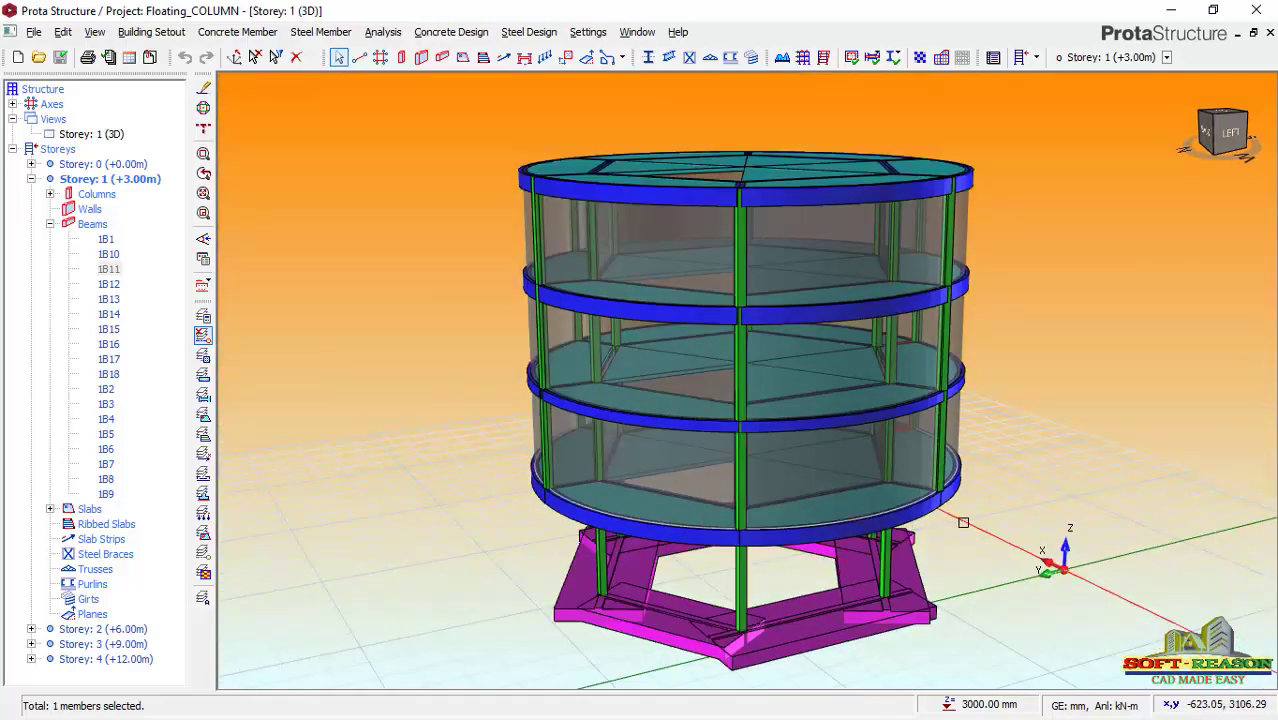
scroll(963, 522, "up", 4)
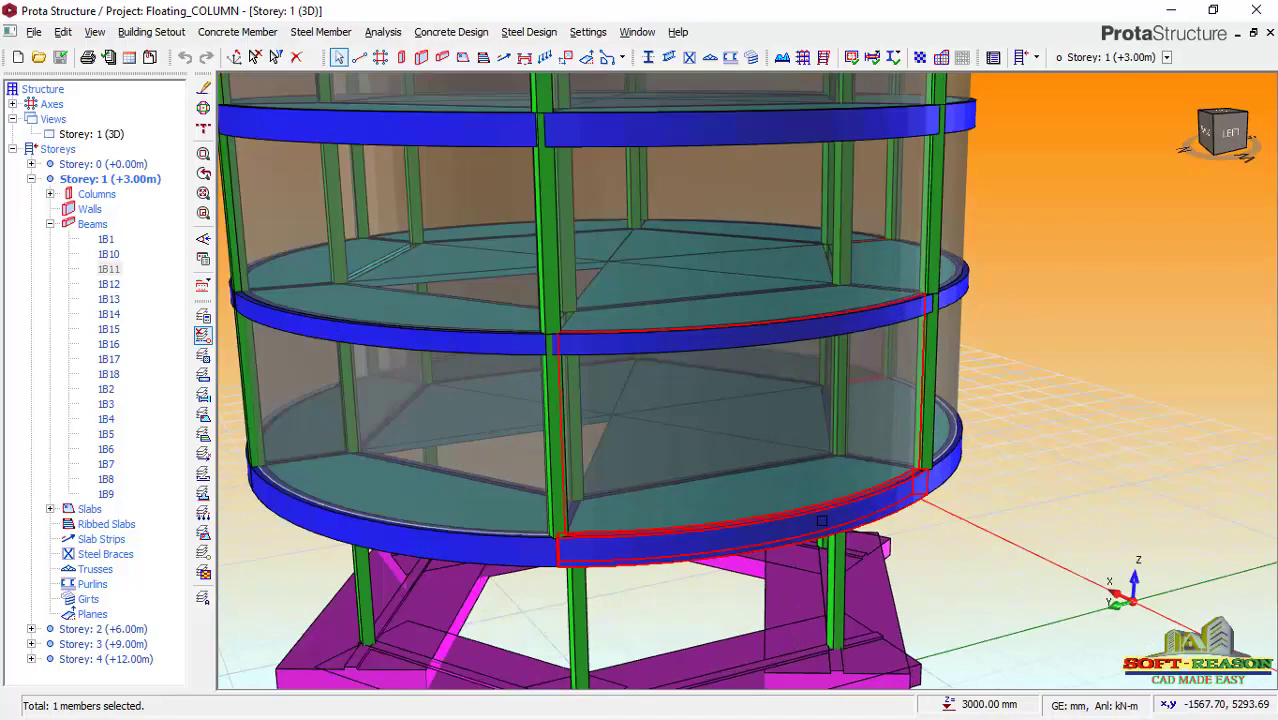
middle_click_drag(821, 521, 856, 471)
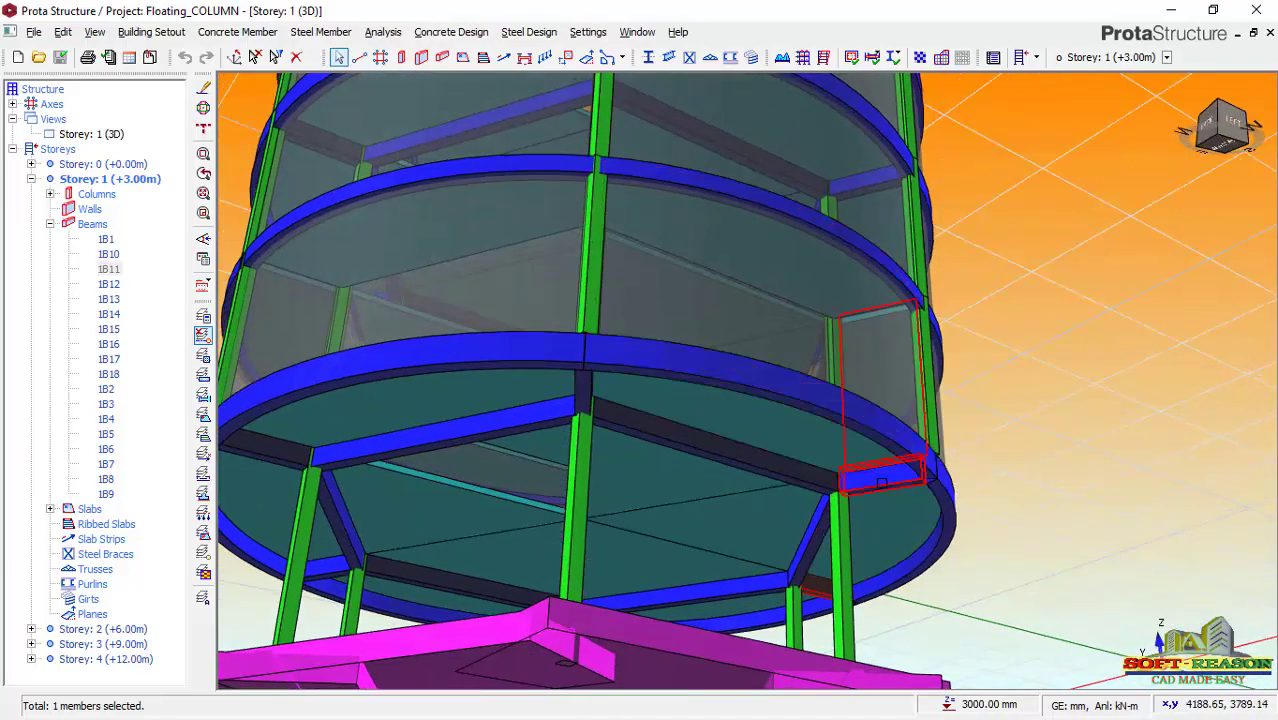
Check beam 1B12's properties, orbit to a low side-on angle, then select Storey: 1 in Views
mouse_move(884, 482)
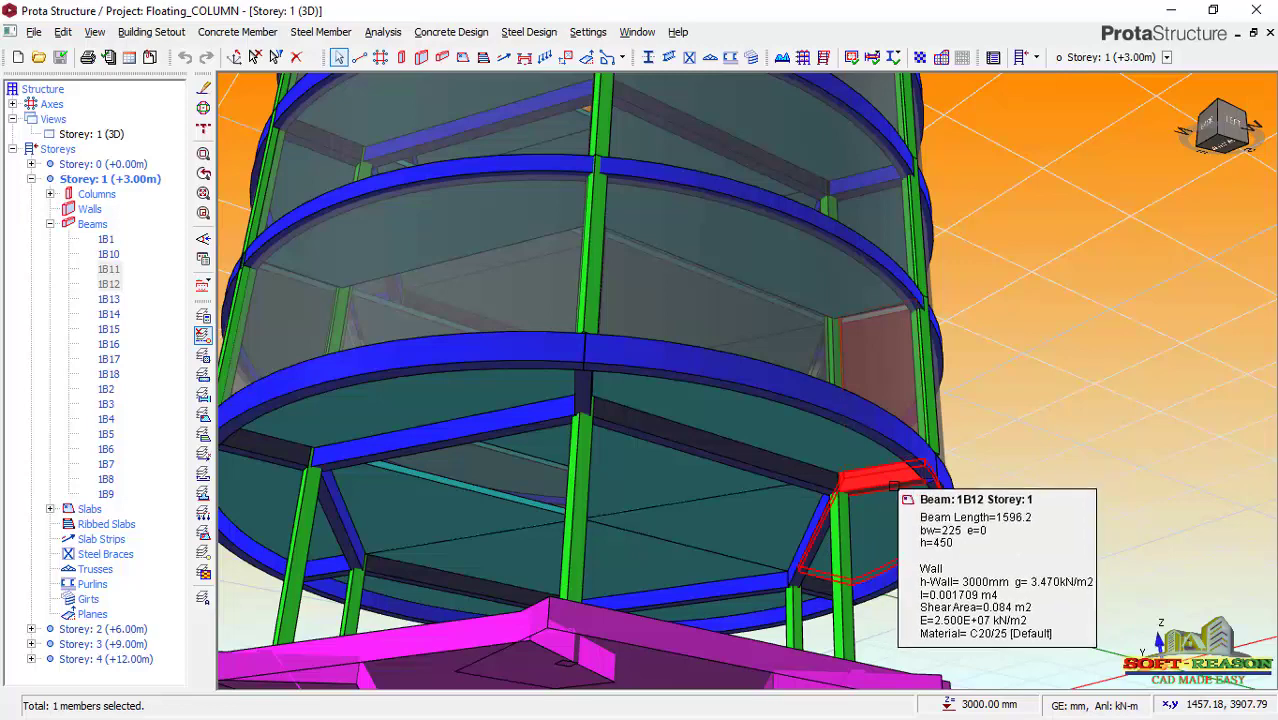
mouse_move(912, 480)
middle_mouse_down()
mouse_move(898, 501)
mouse_move(933, 476)
mouse_move(887, 485)
mouse_move(893, 476)
mouse_move(873, 516)
mouse_move(703, 483)
mouse_move(727, 491)
mouse_move(676, 511)
mouse_move(731, 517)
middle_mouse_up()
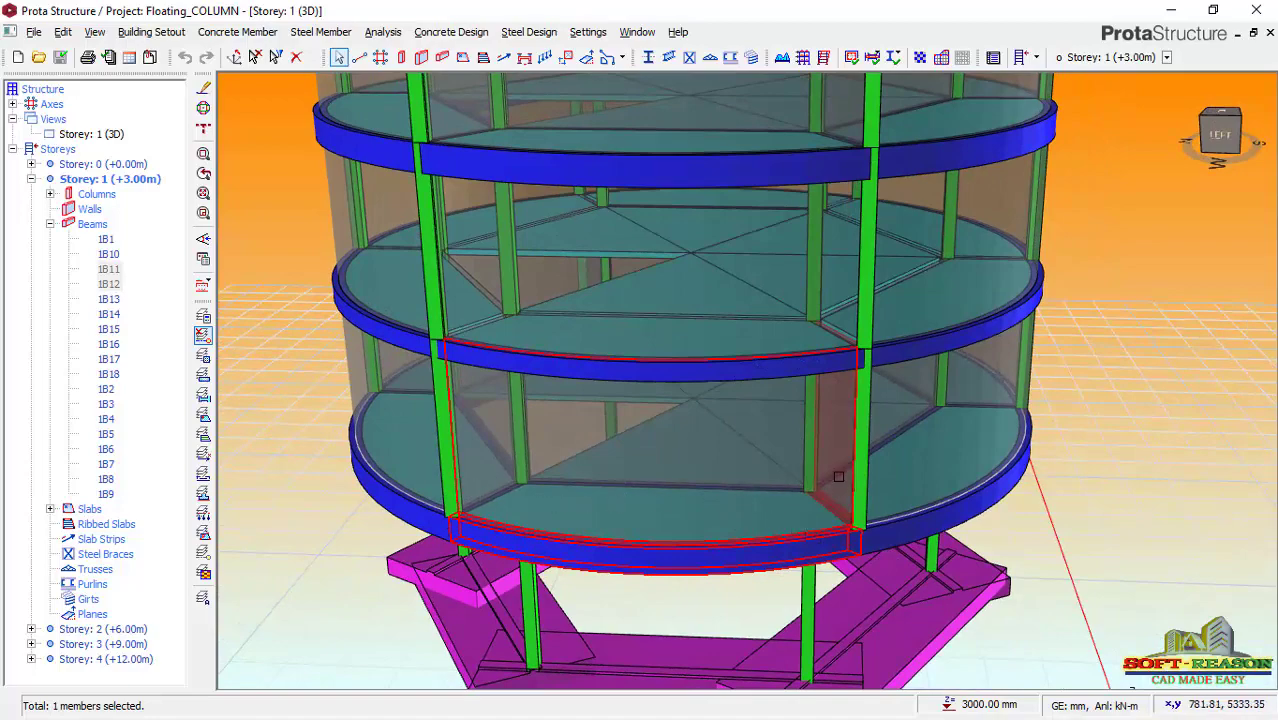
middle_click_drag(644, 582, 730, 456)
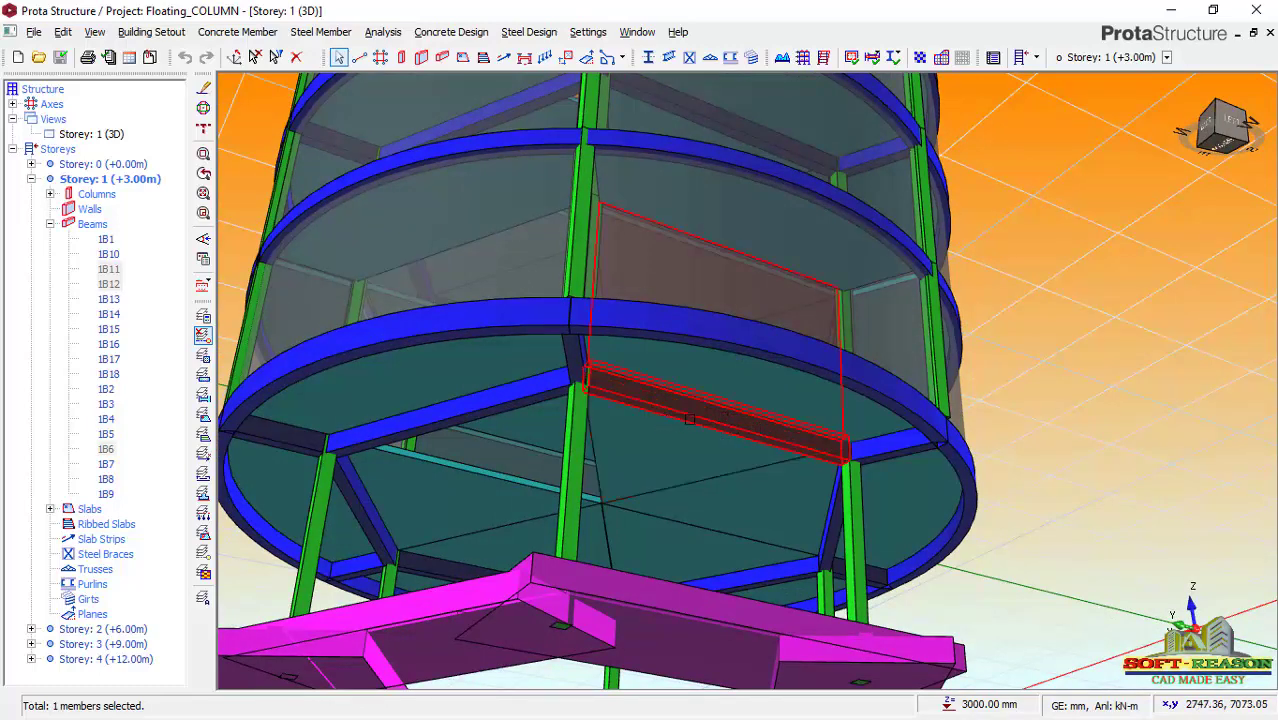
mouse_move(689, 419)
middle_mouse_down()
mouse_move(799, 479)
mouse_move(742, 526)
mouse_move(722, 511)
mouse_move(690, 515)
middle_mouse_up()
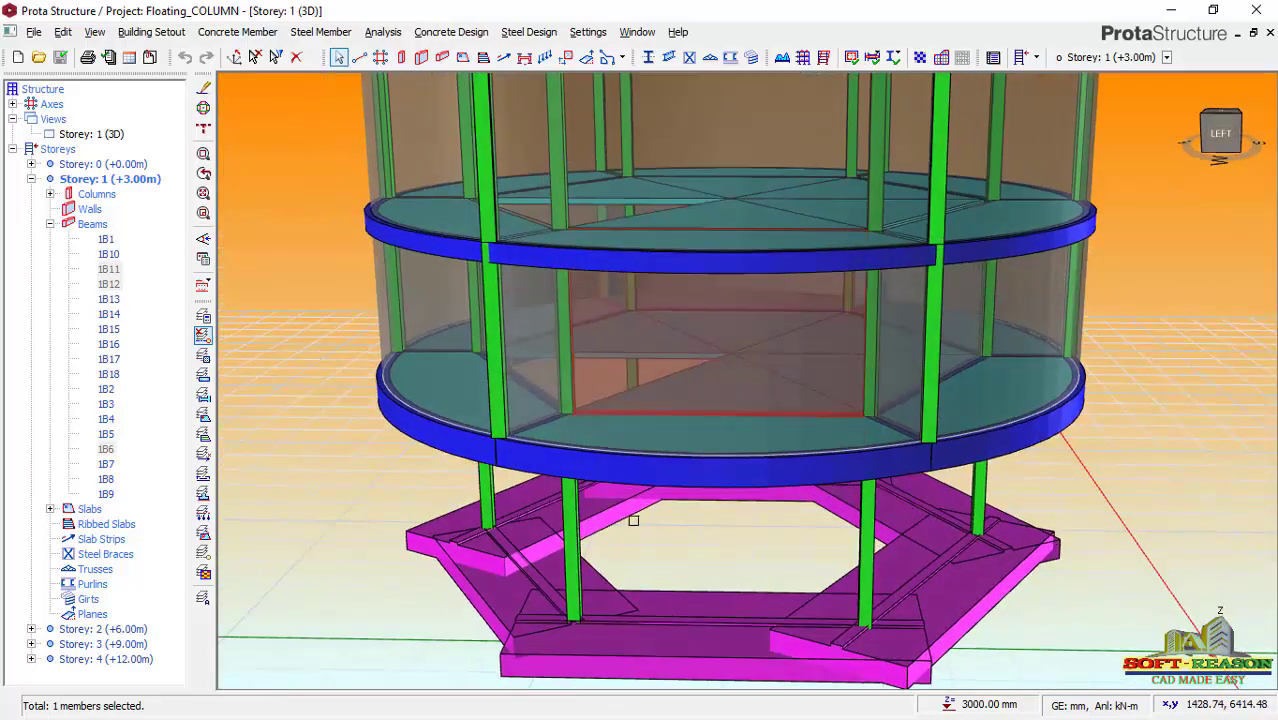
scroll(633, 520, "down", 3)
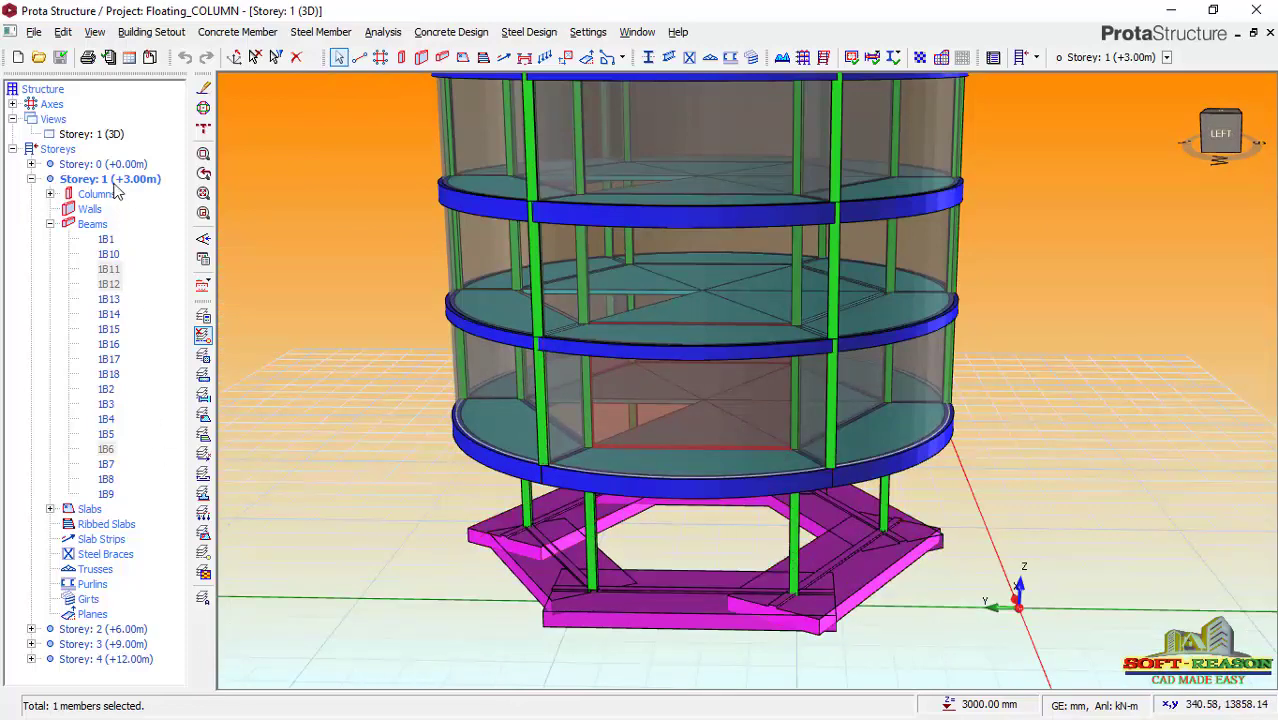
right_click(108, 138)
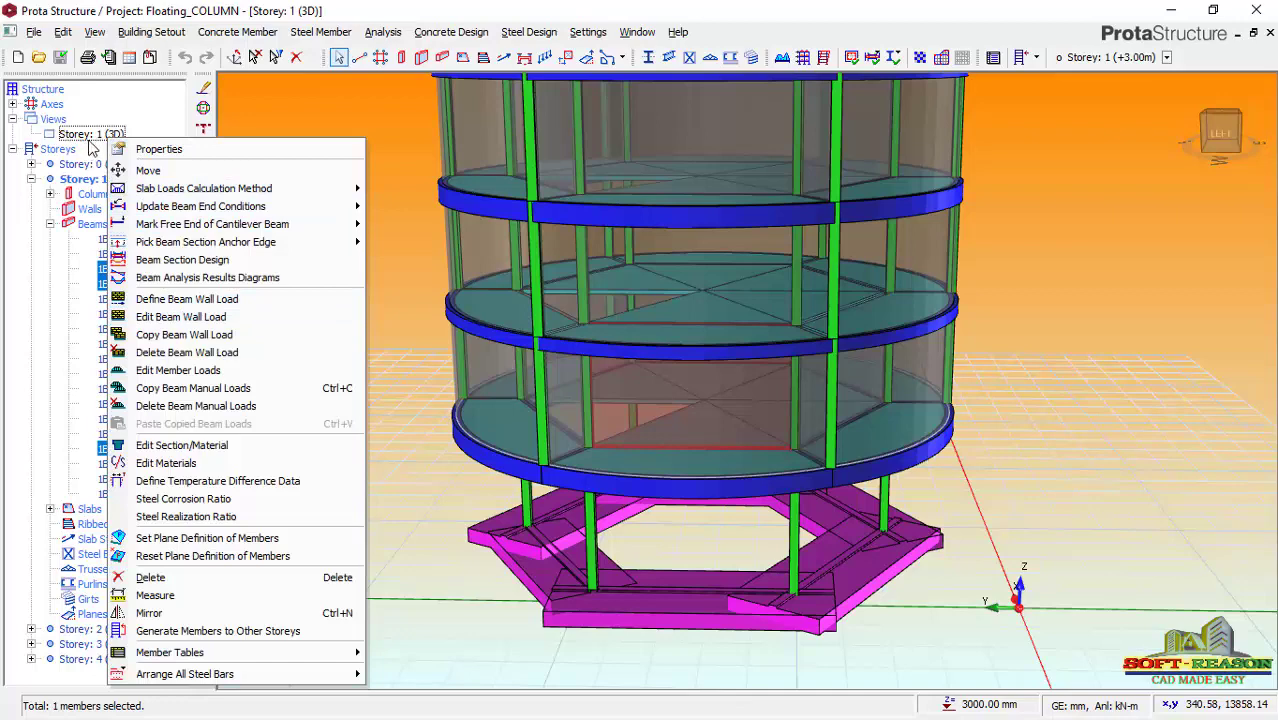
left_click(108, 138)
Switch the Storey 1 view from 3D to Plan
right_click(104, 136)
left_click(160, 163)
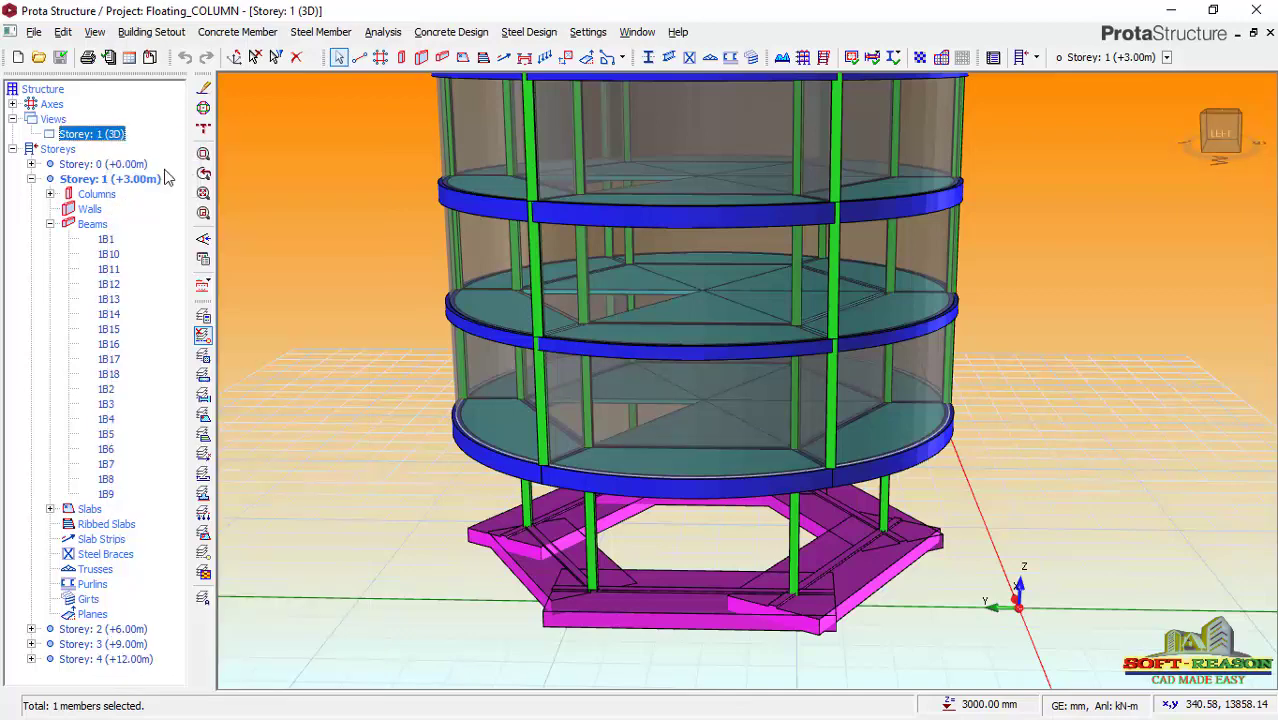
scroll(502, 591, "up", 2)
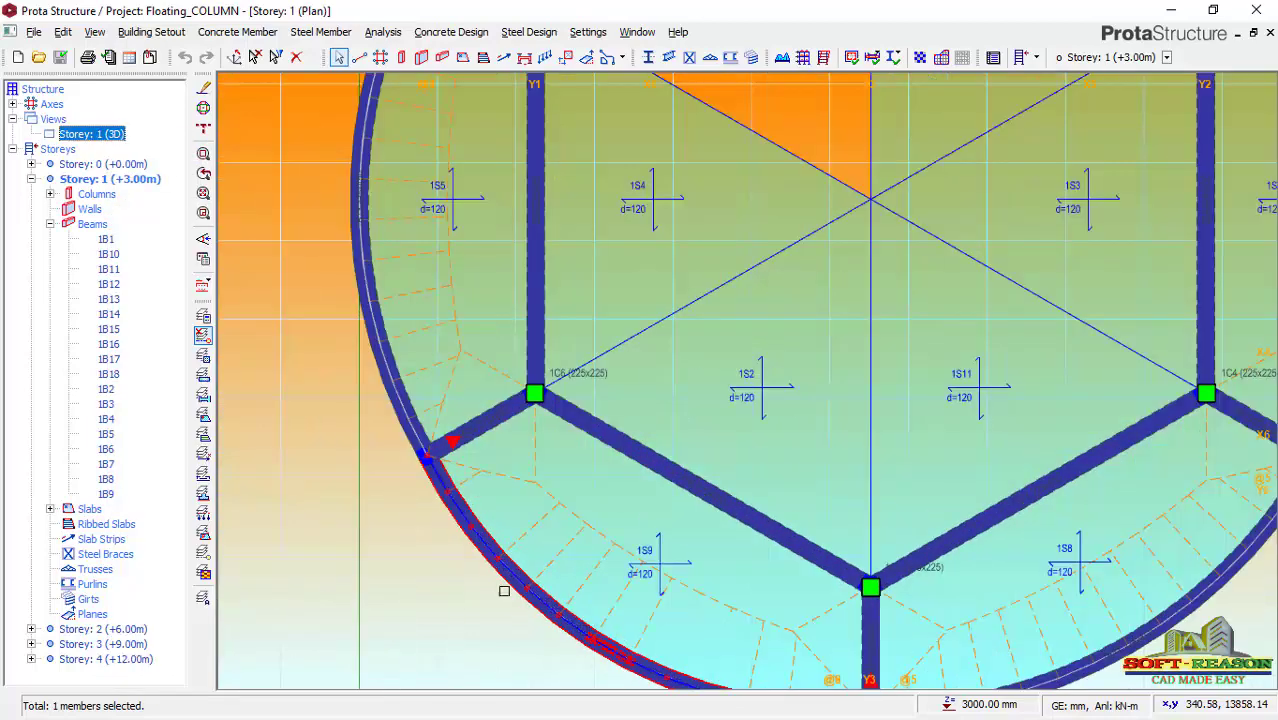
scroll(444, 492, "up", 1)
scroll(444, 492, "up", 1)
Zoom in on beam 1B12 between column 1C6 and the curved outer edge beam
scroll(460, 450, "down", 3)
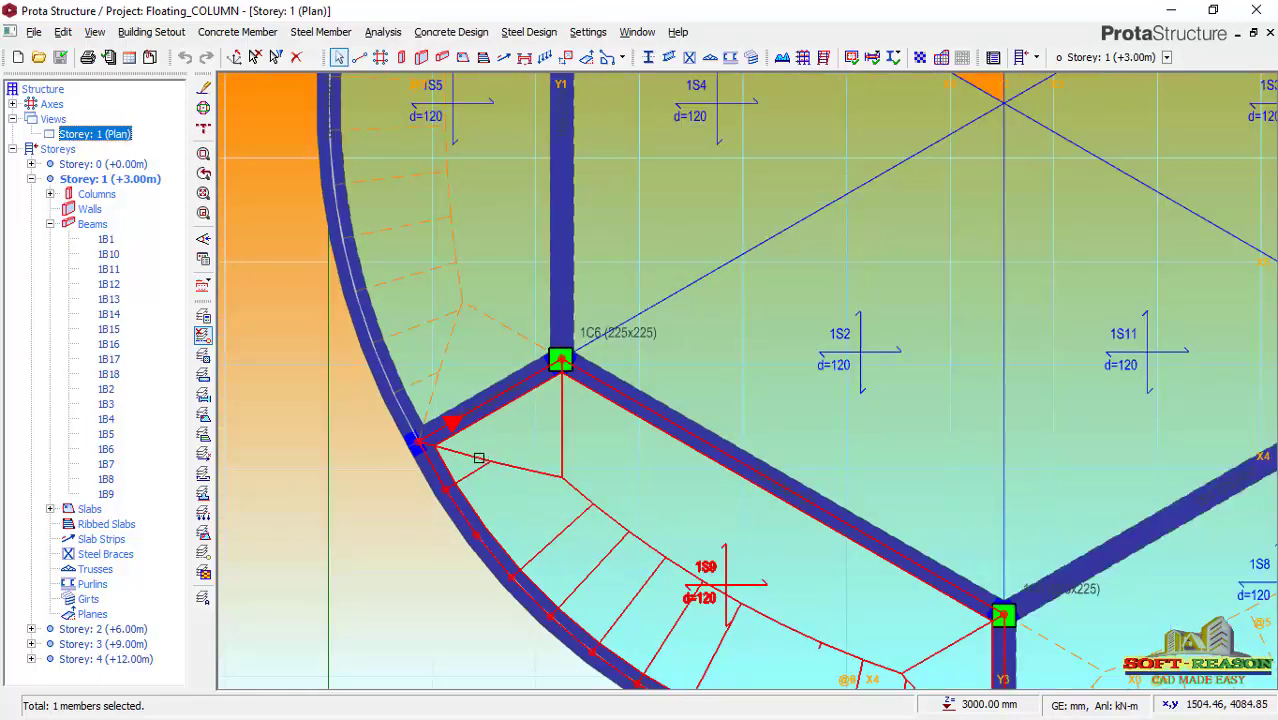
scroll(481, 432, "up", 3)
scroll(481, 432, "up", 2)
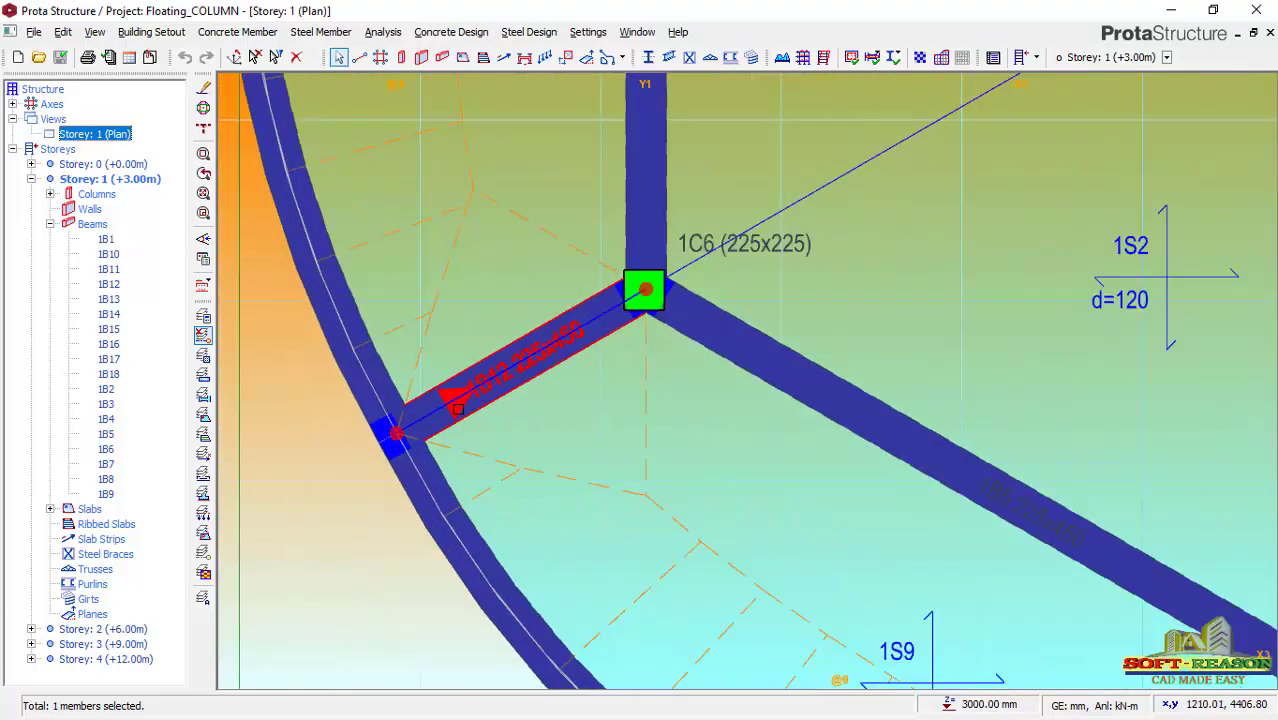
scroll(455, 408, "up", 2)
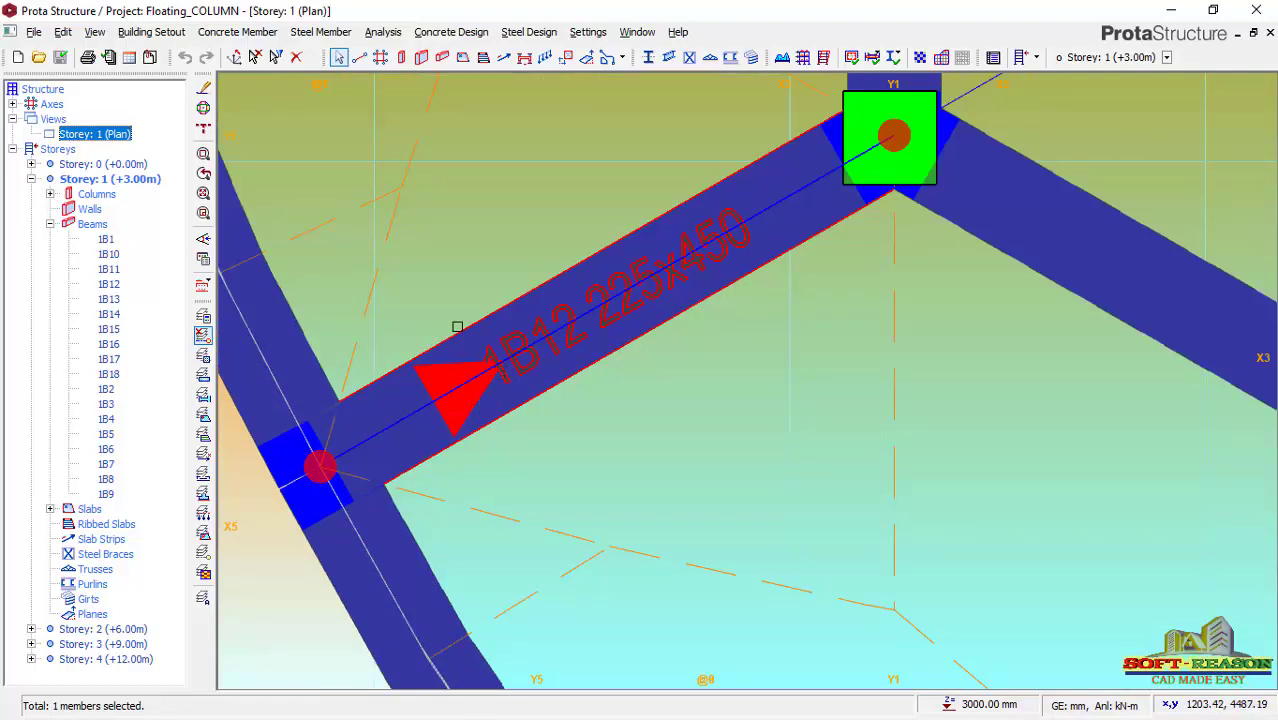
scroll(457, 327, "down", 3)
scroll(553, 341, "up", 3)
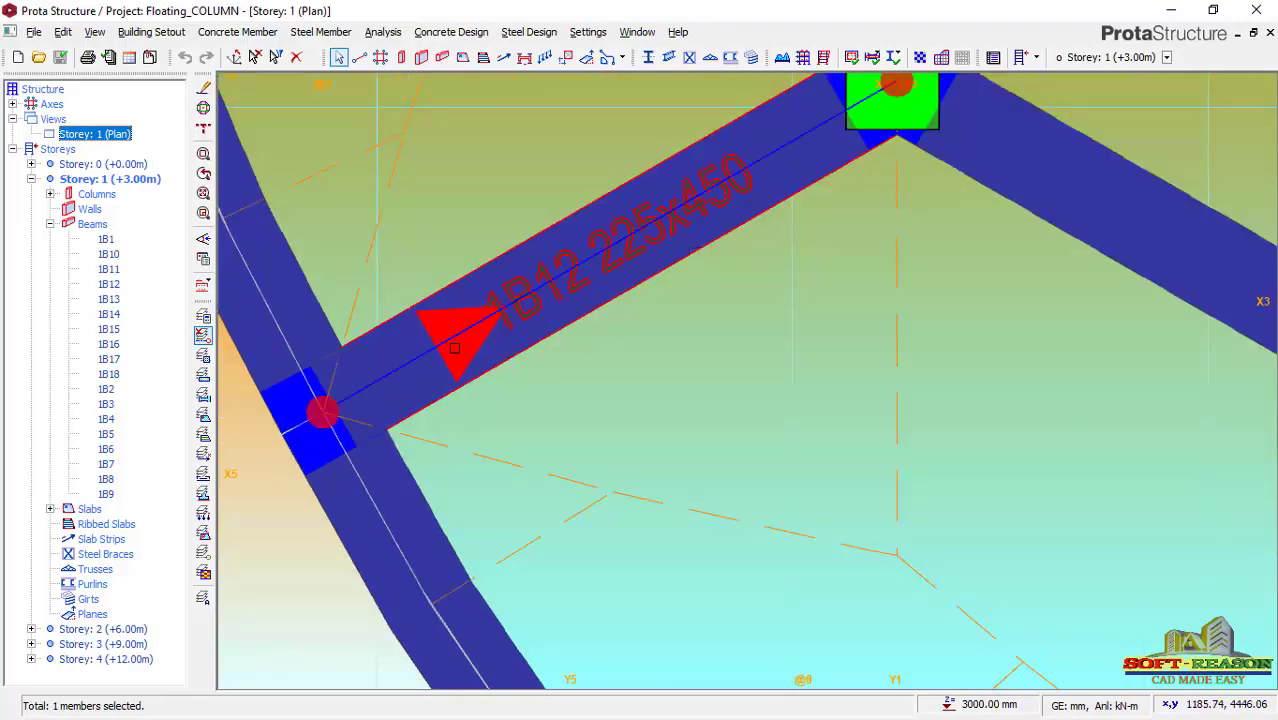
scroll(461, 384, "down", 2)
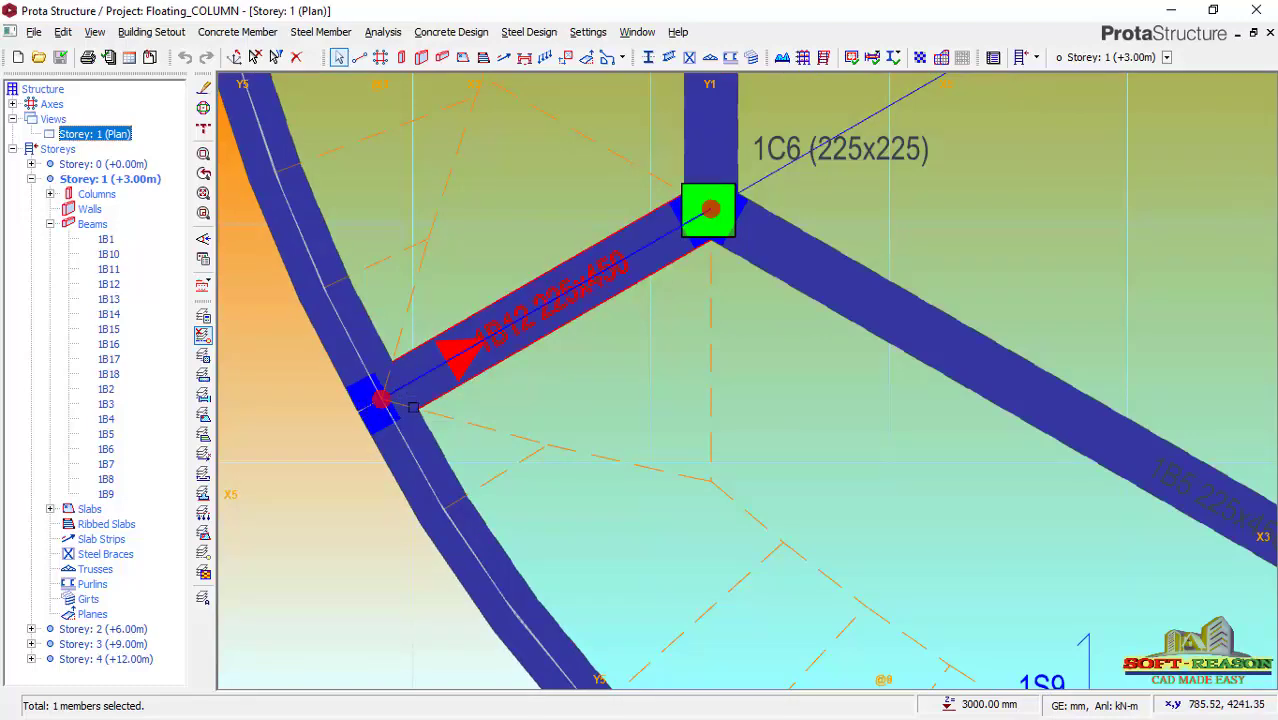
scroll(400, 412, "down", 3)
scroll(442, 404, "up", 3)
scroll(442, 404, "up", 1)
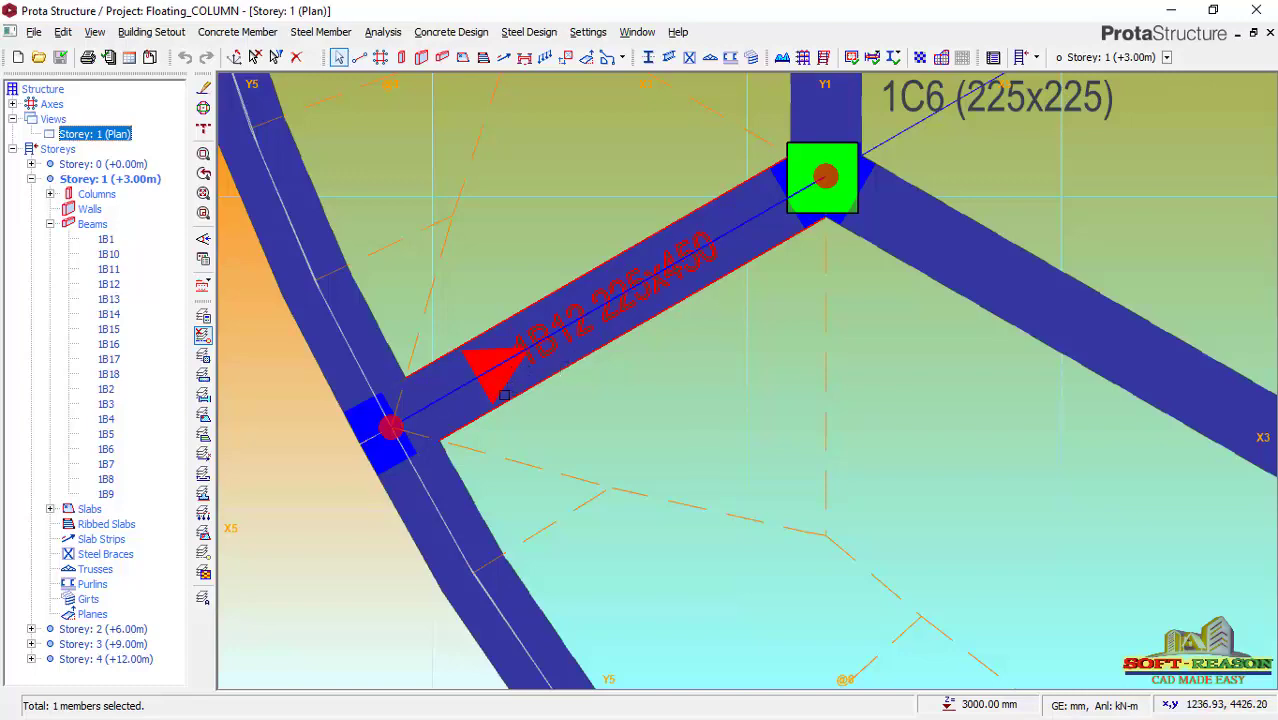
scroll(424, 376, "down", 4)
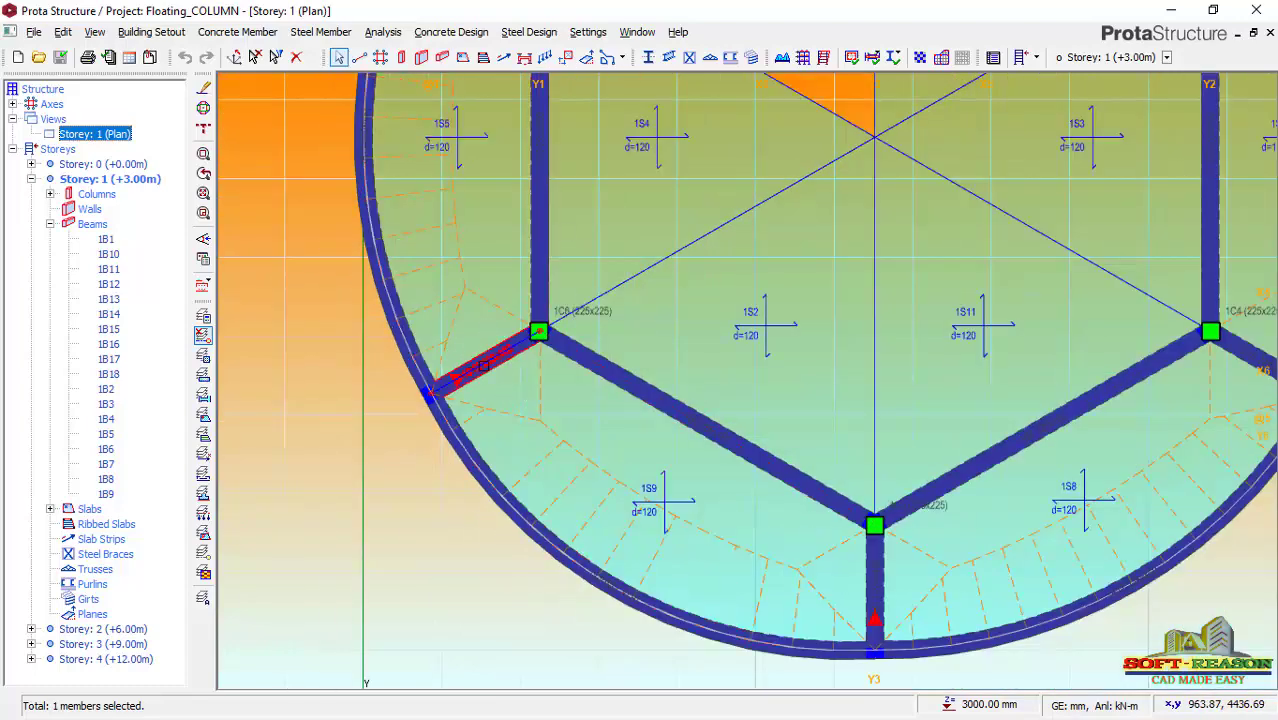
scroll(483, 366, "down", 4)
scroll(491, 365, "up", 2)
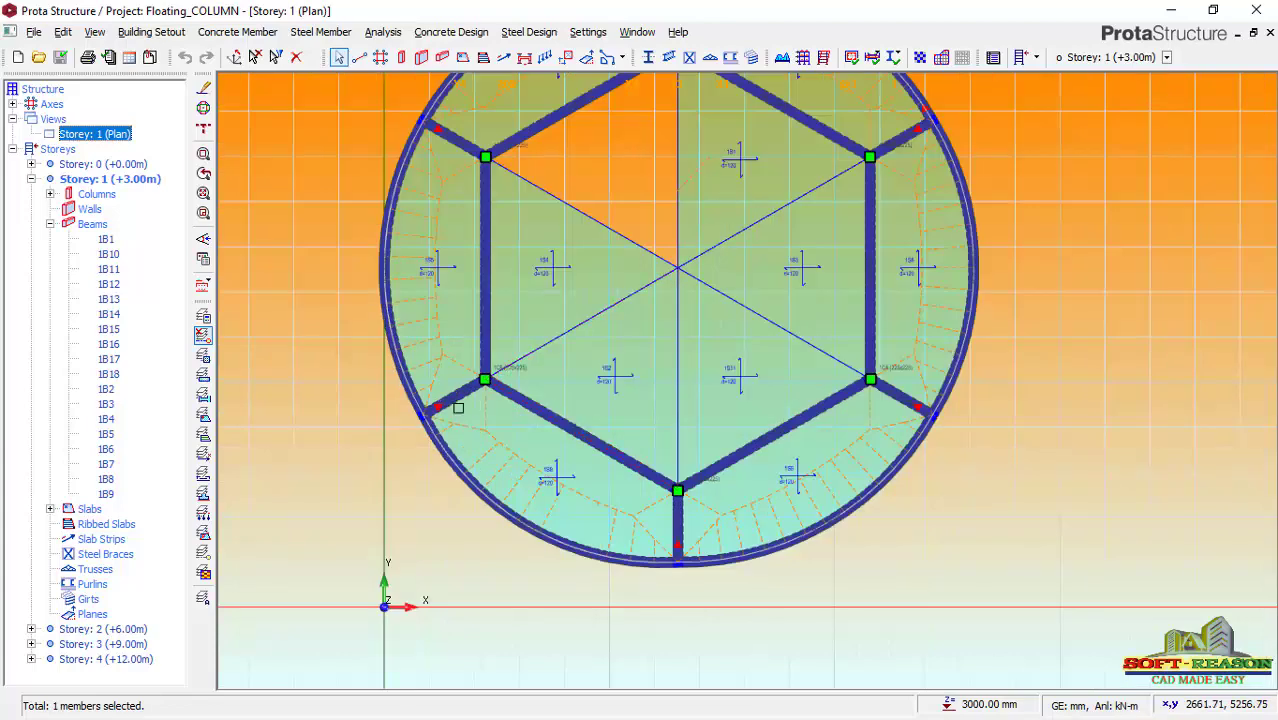
scroll(458, 408, "up", 3)
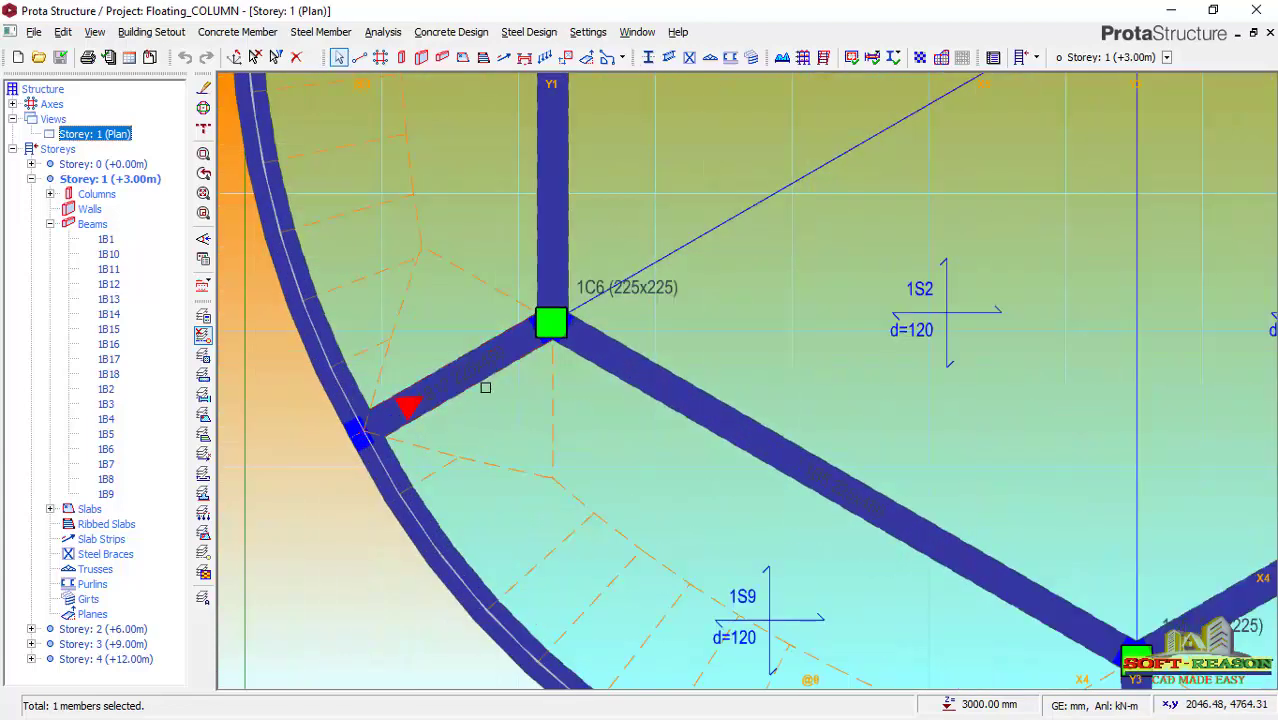
scroll(430, 410, "down", 1)
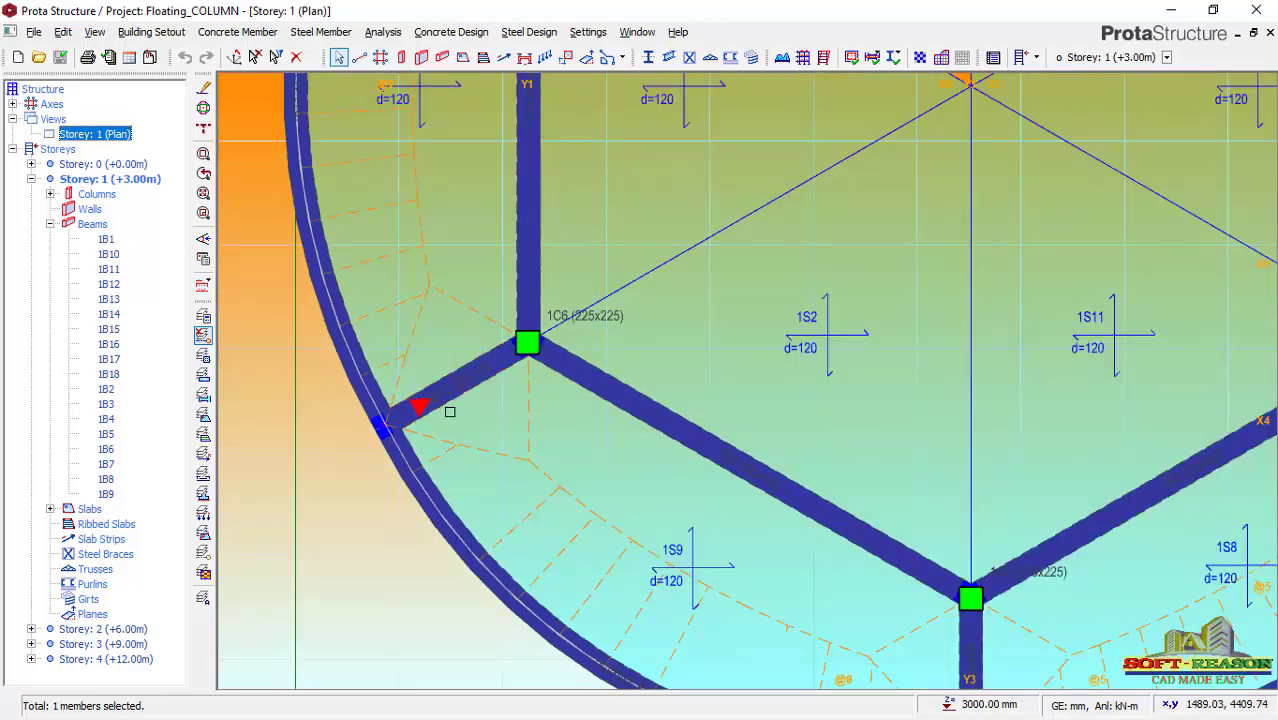
scroll(414, 424, "up", 2)
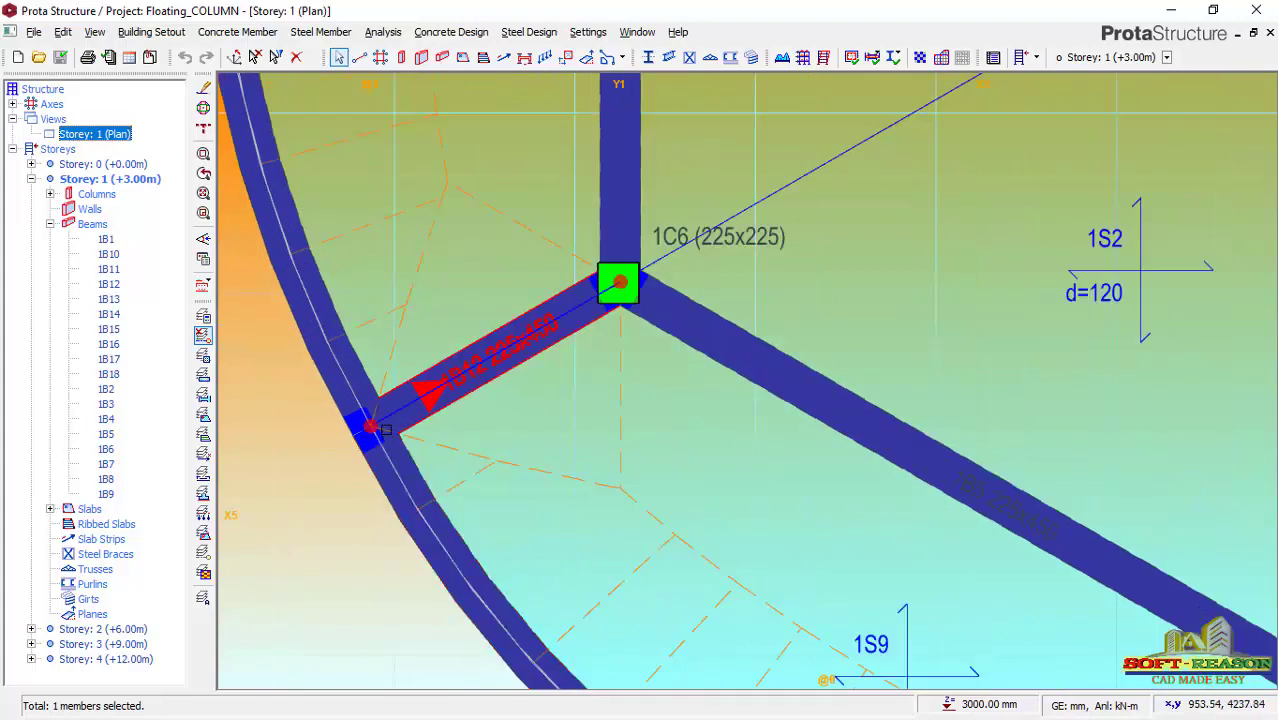
scroll(429, 430, "up", 2)
scroll(432, 405, "down", 1)
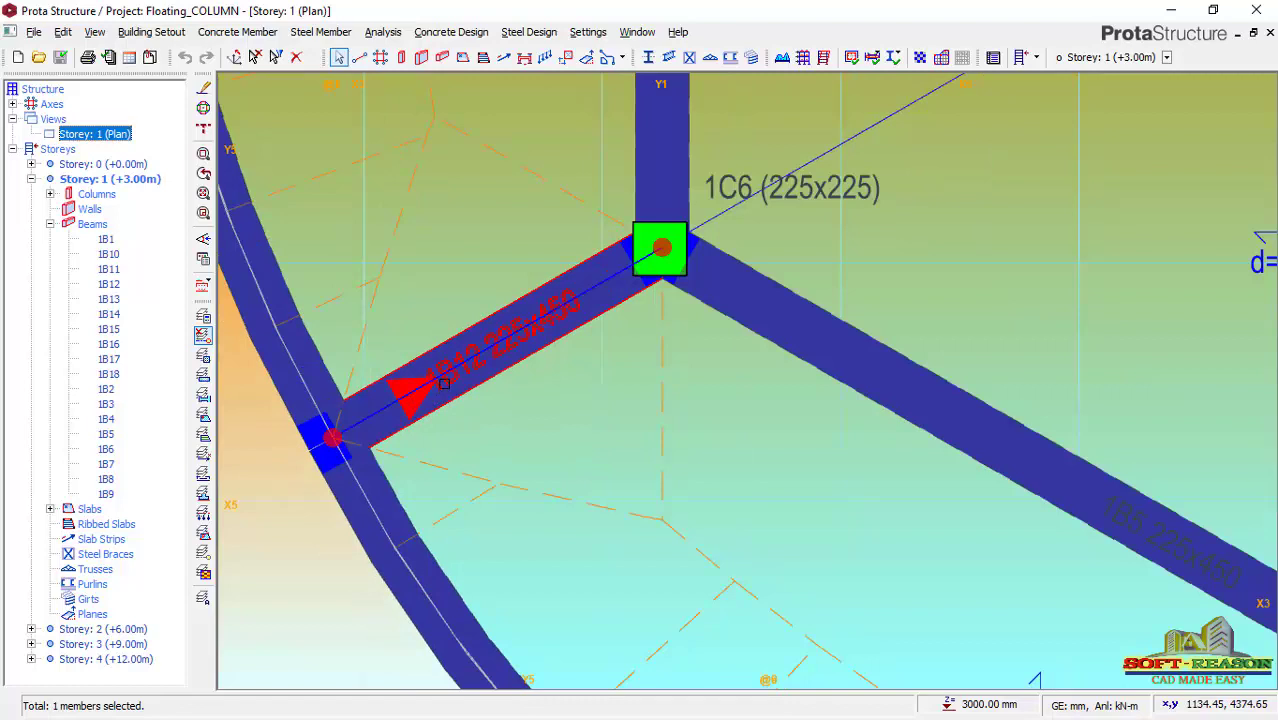
scroll(435, 388, "up", 1)
scroll(435, 386, "up", 1)
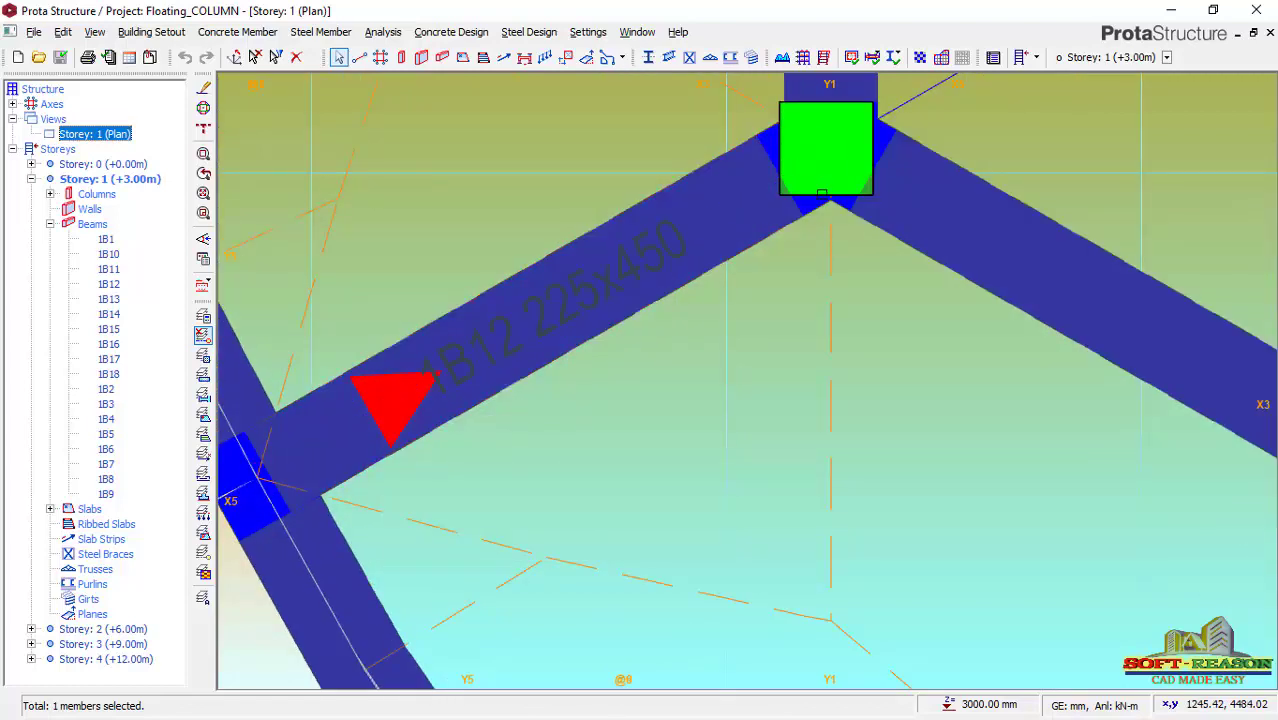
scroll(593, 352, "down", 2)
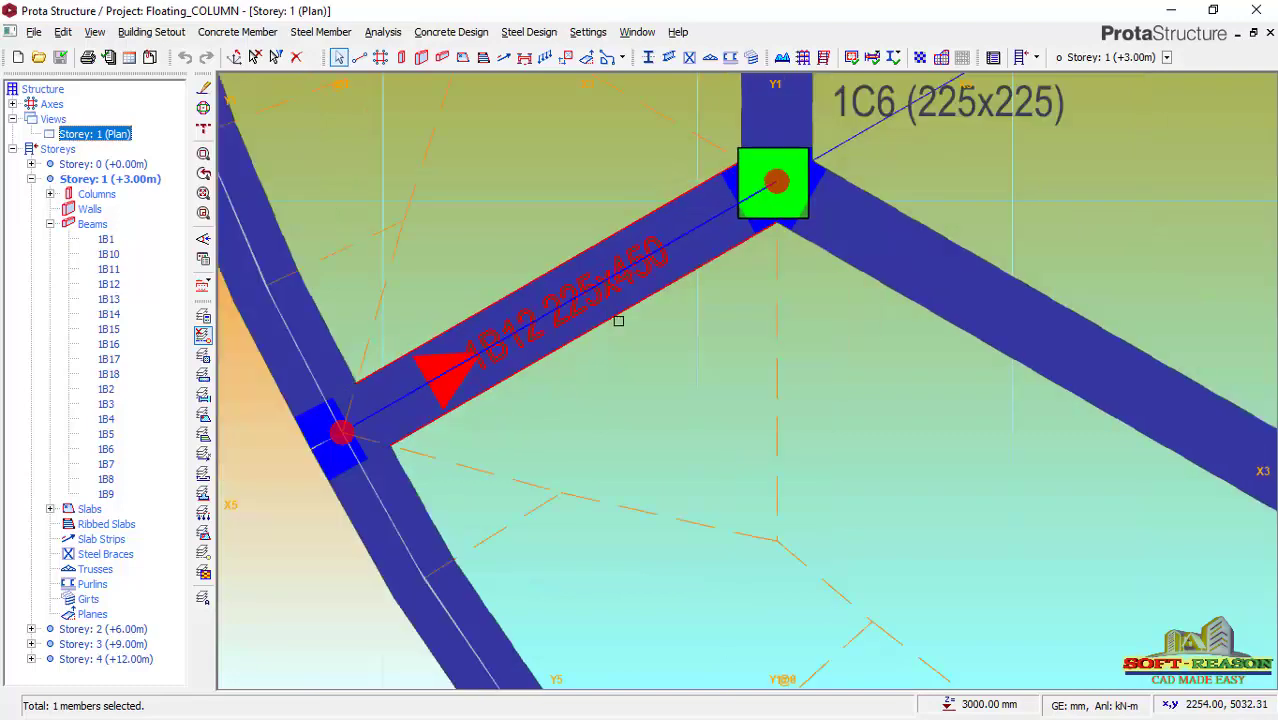
scroll(574, 373, "down", 2)
scroll(550, 362, "up", 2)
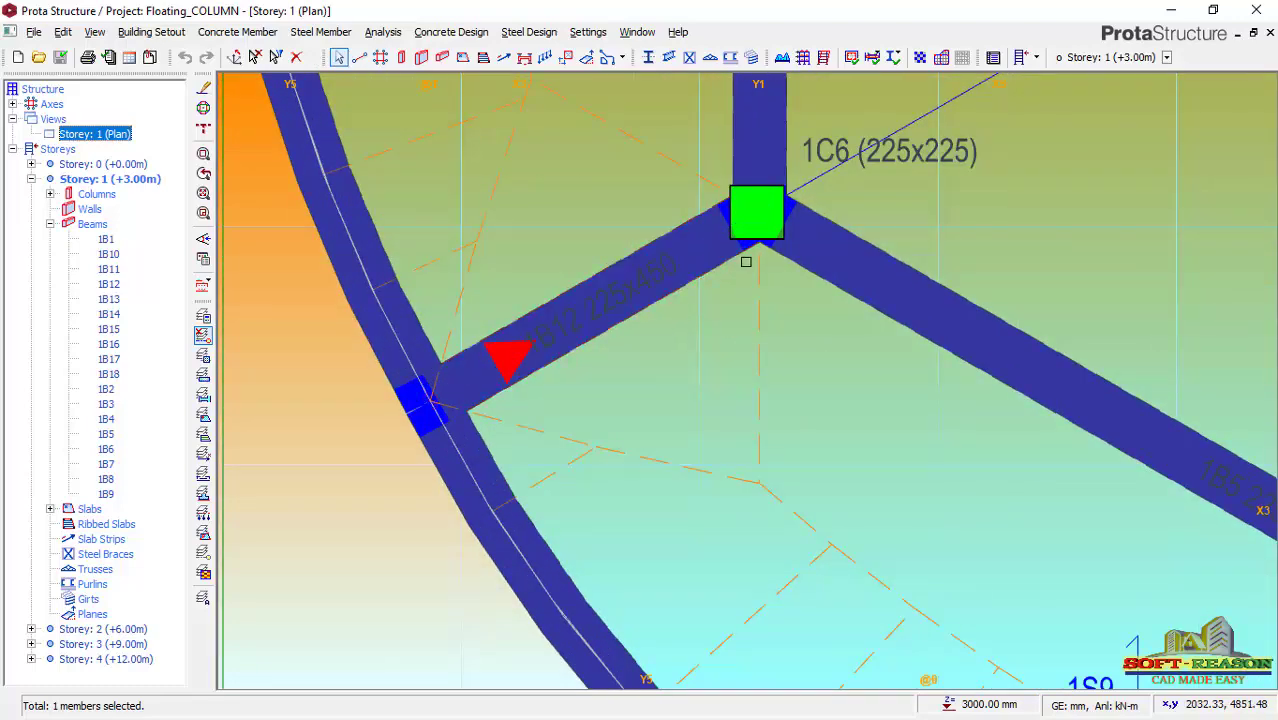
scroll(745, 262, "down", 1)
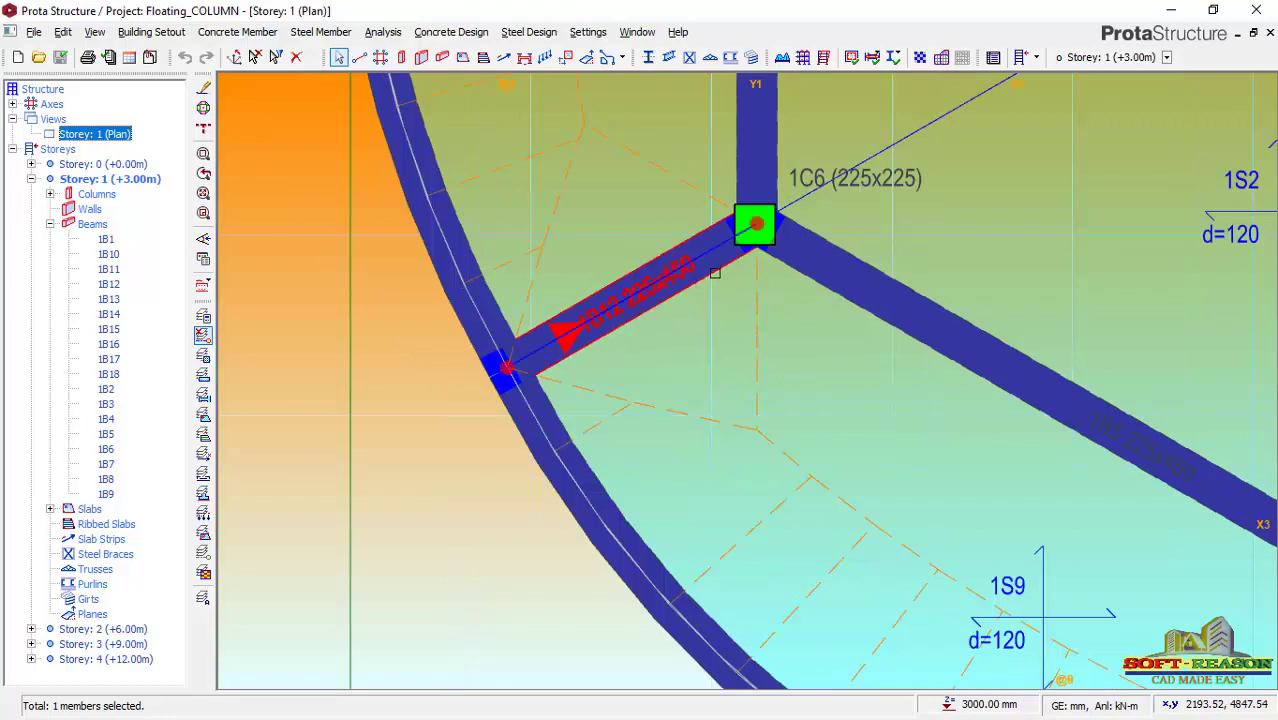
scroll(600, 338, "up", 2)
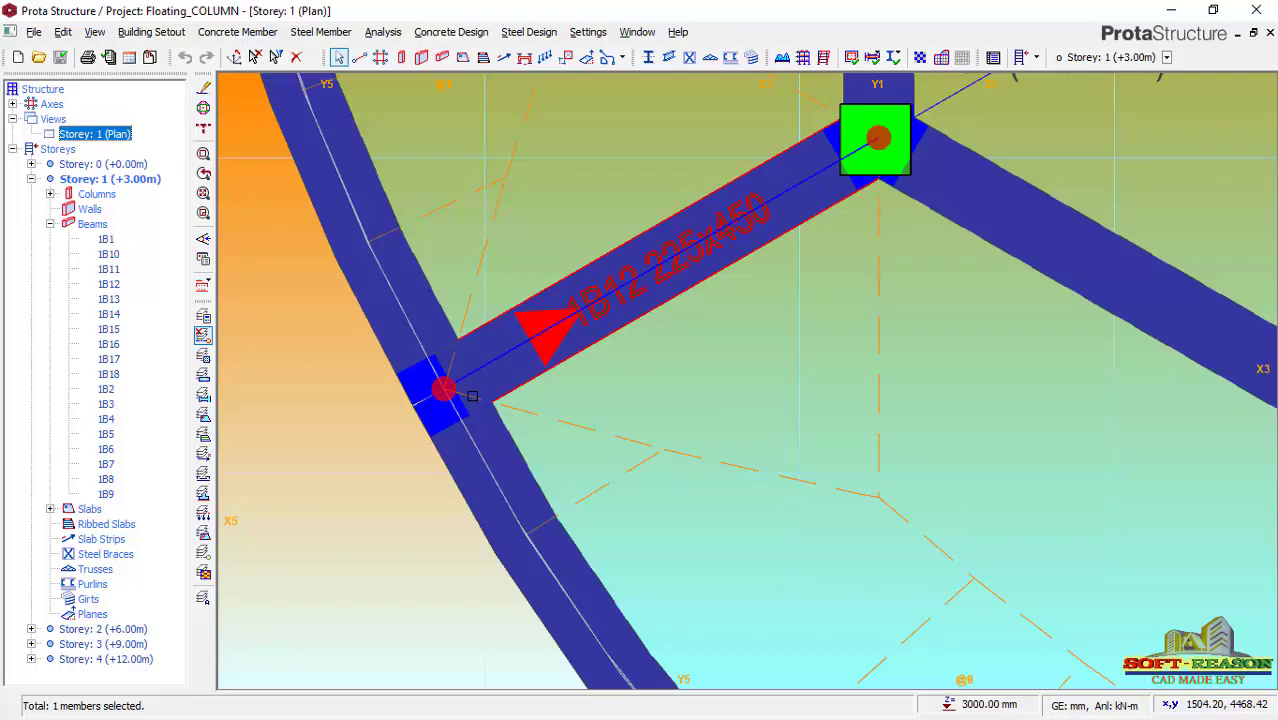
scroll(541, 355, "down", 3)
scroll(501, 379, "up", 1)
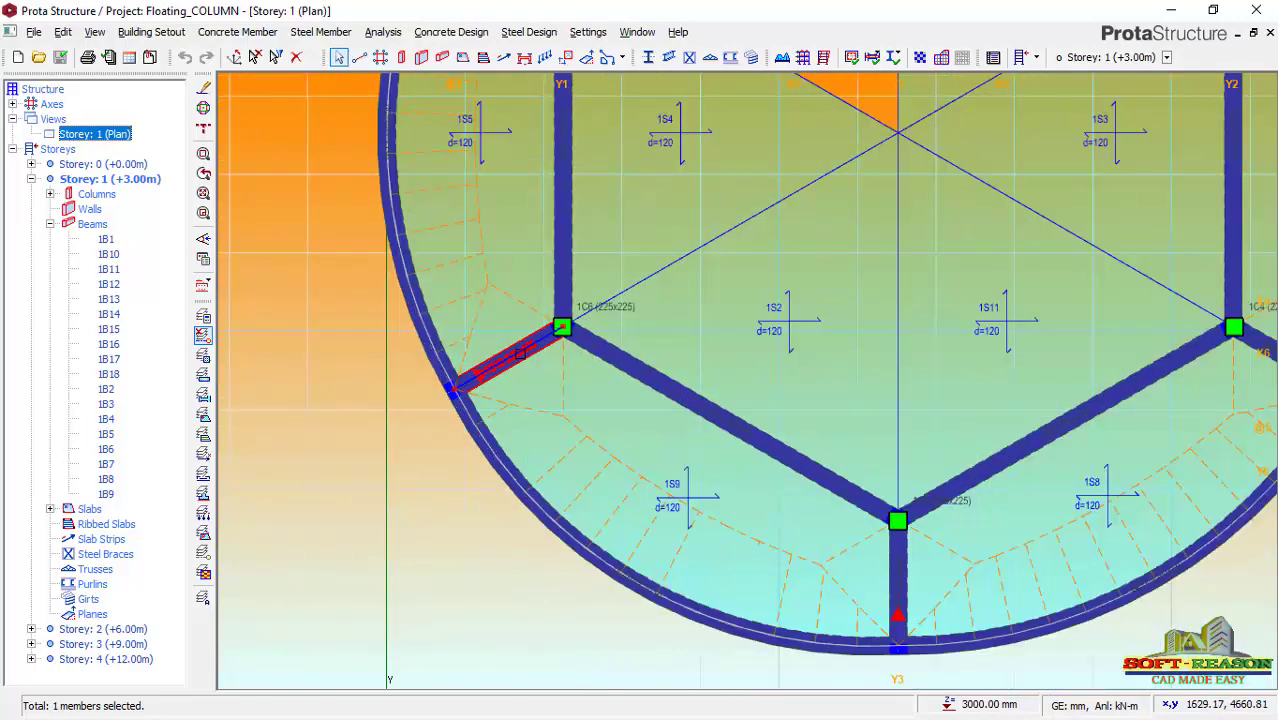
Select beam 1B12 and show its Mark Free End of Cantilever Beam → J End Free option
left_click(529, 339)
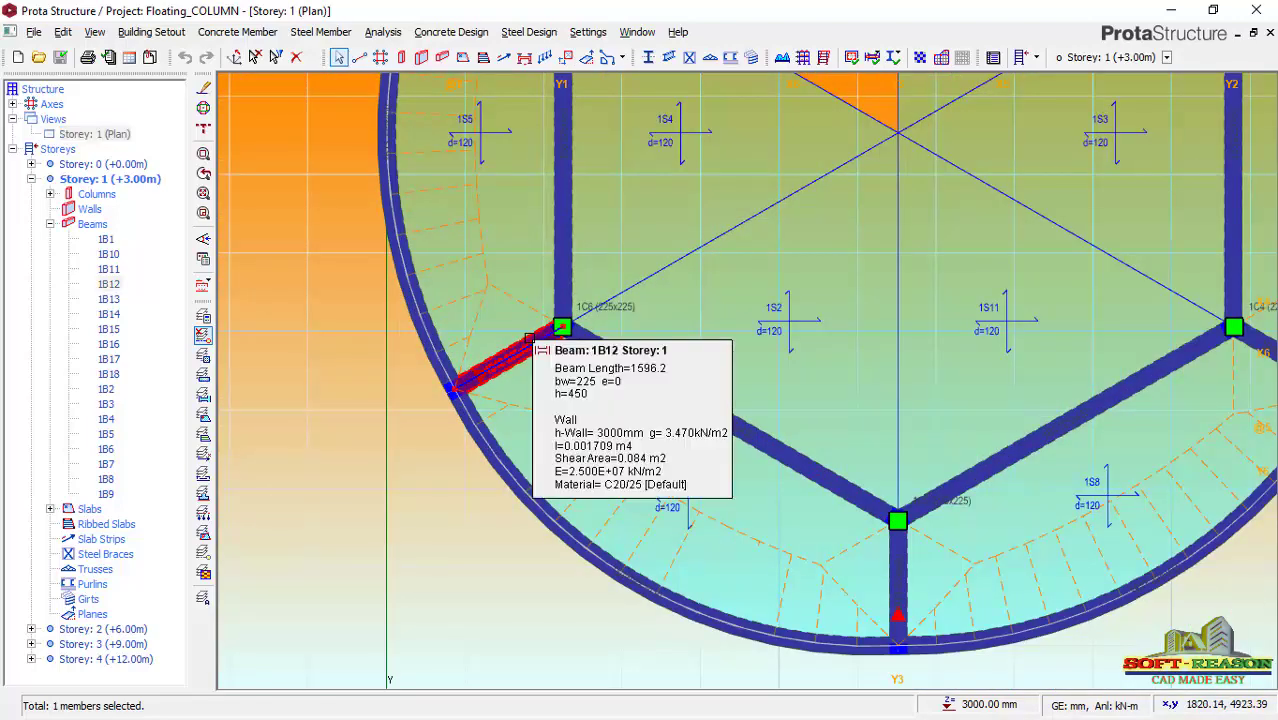
right_click(529, 339)
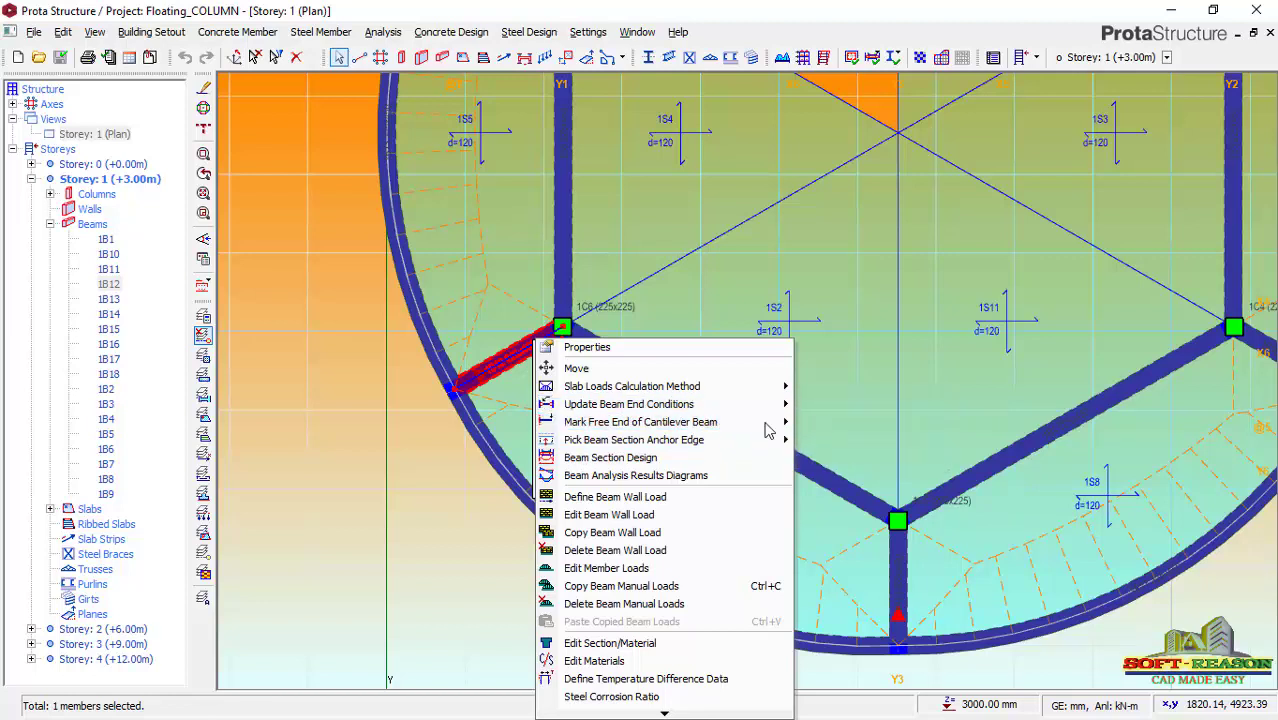
mouse_move(766, 424)
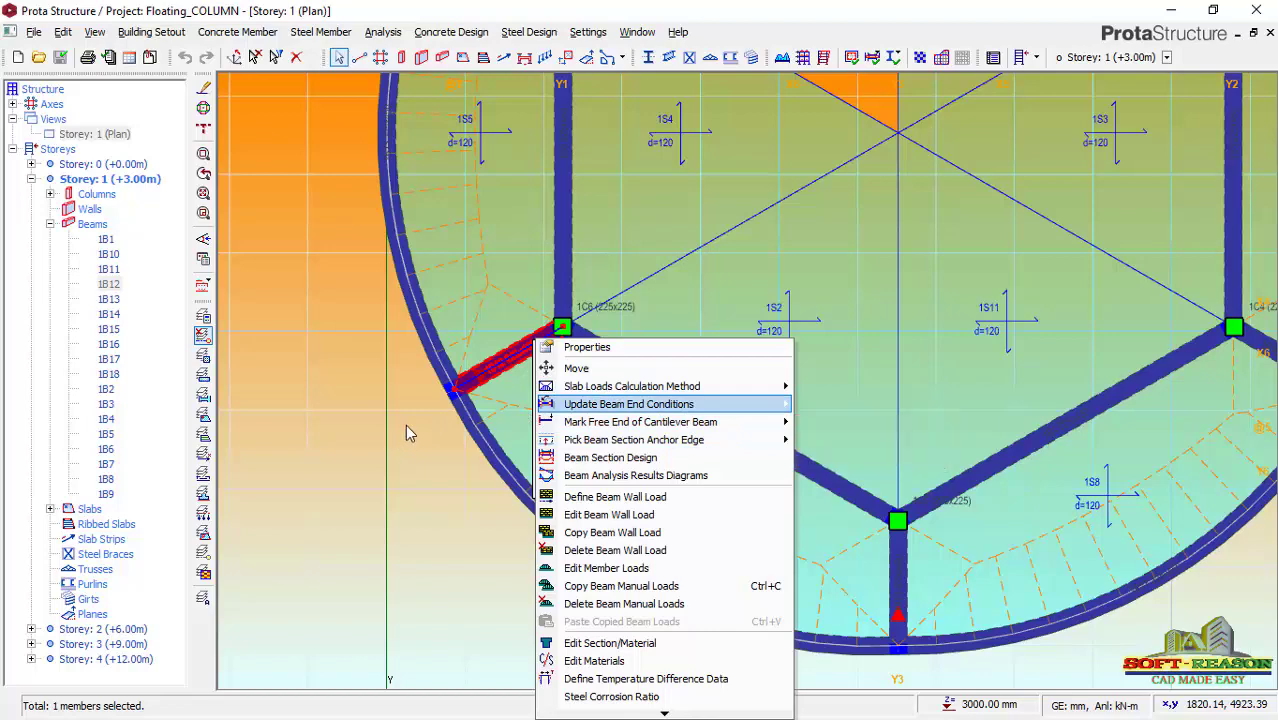
Close the menu, deselect beam 1B12, and zoom out to the full circular Storey 1 plan
left_click(437, 419)
scroll(445, 415, "up", 2)
scroll(502, 476, "down", 2)
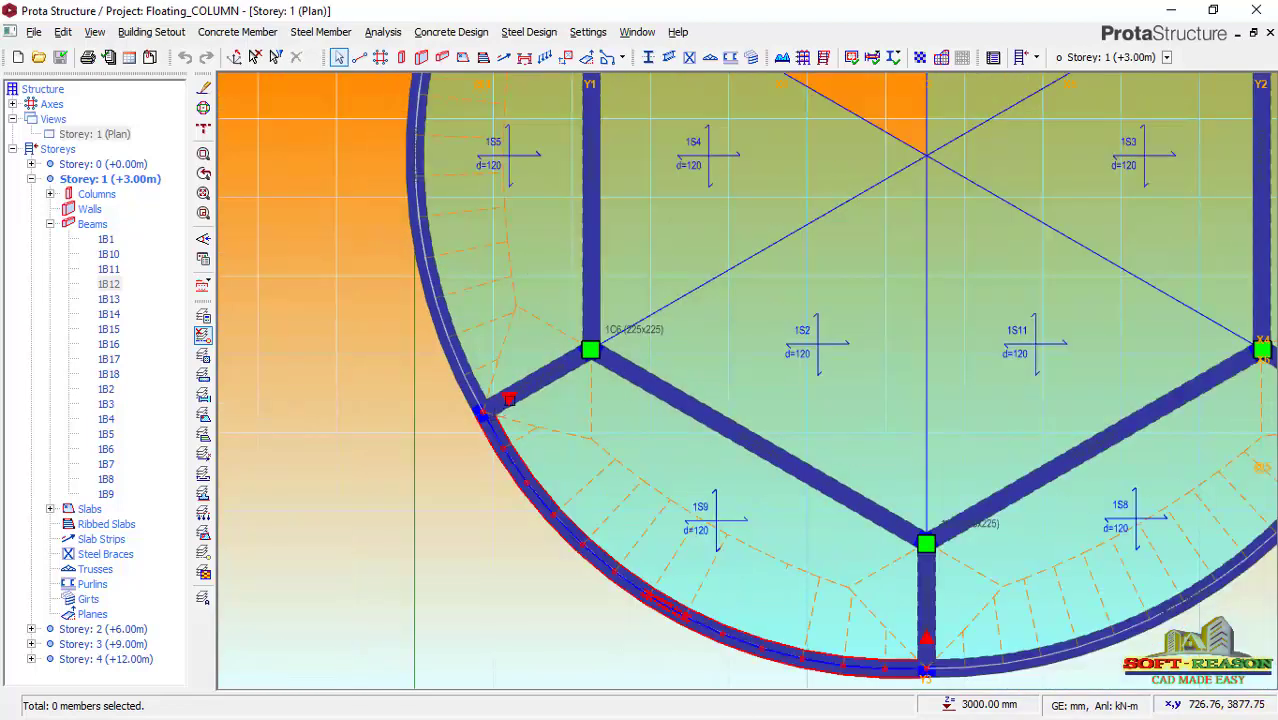
scroll(539, 391, "up", 1)
scroll(539, 391, "up", 1)
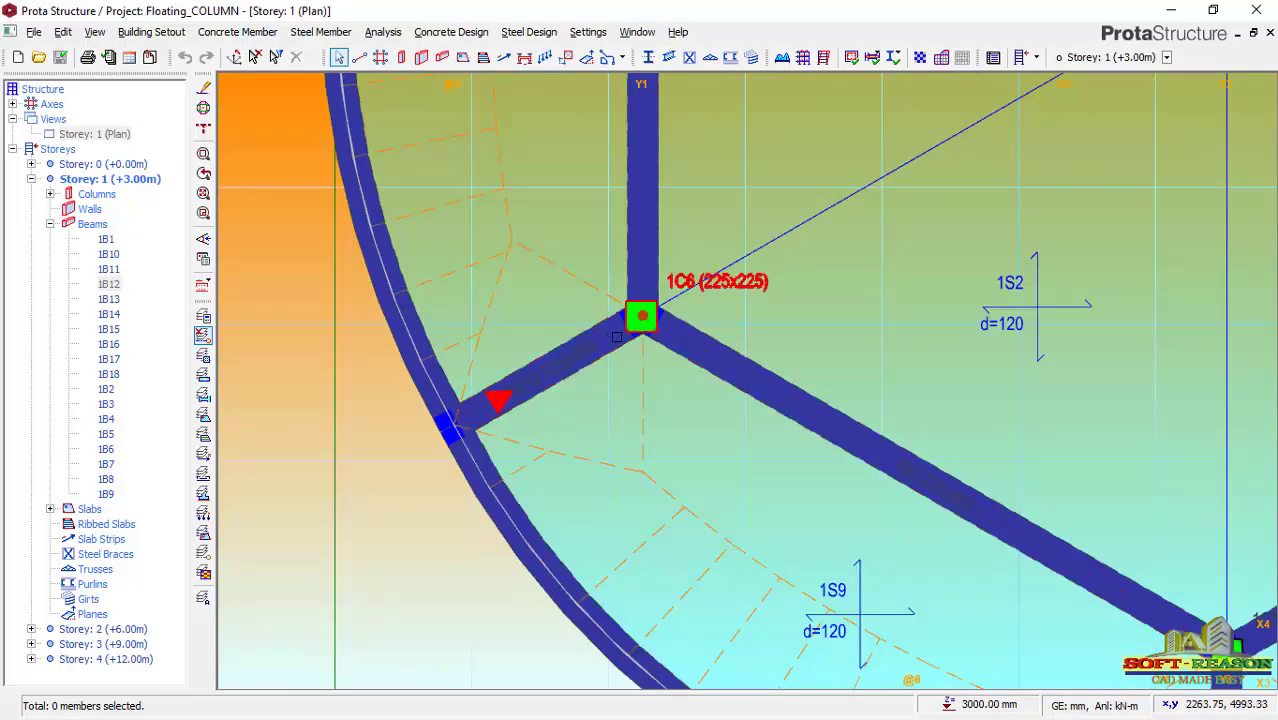
scroll(610, 410, "down", 4)
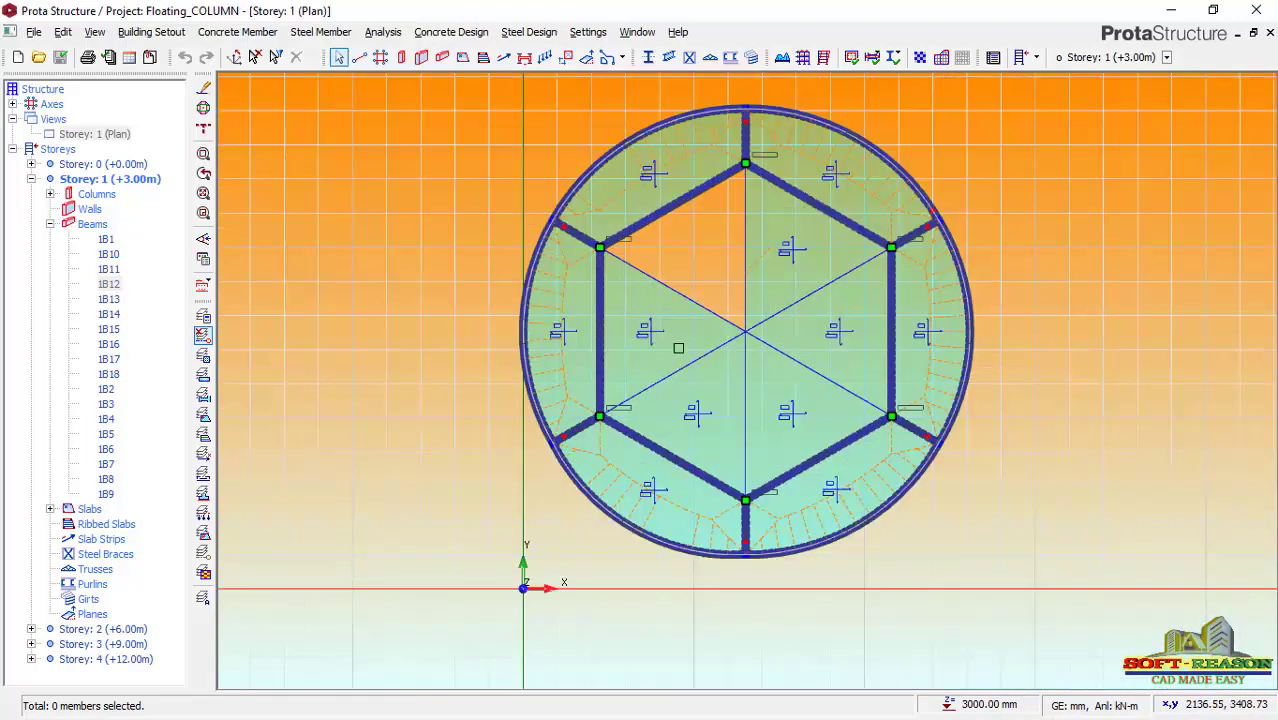
scroll(797, 273, "up", 3)
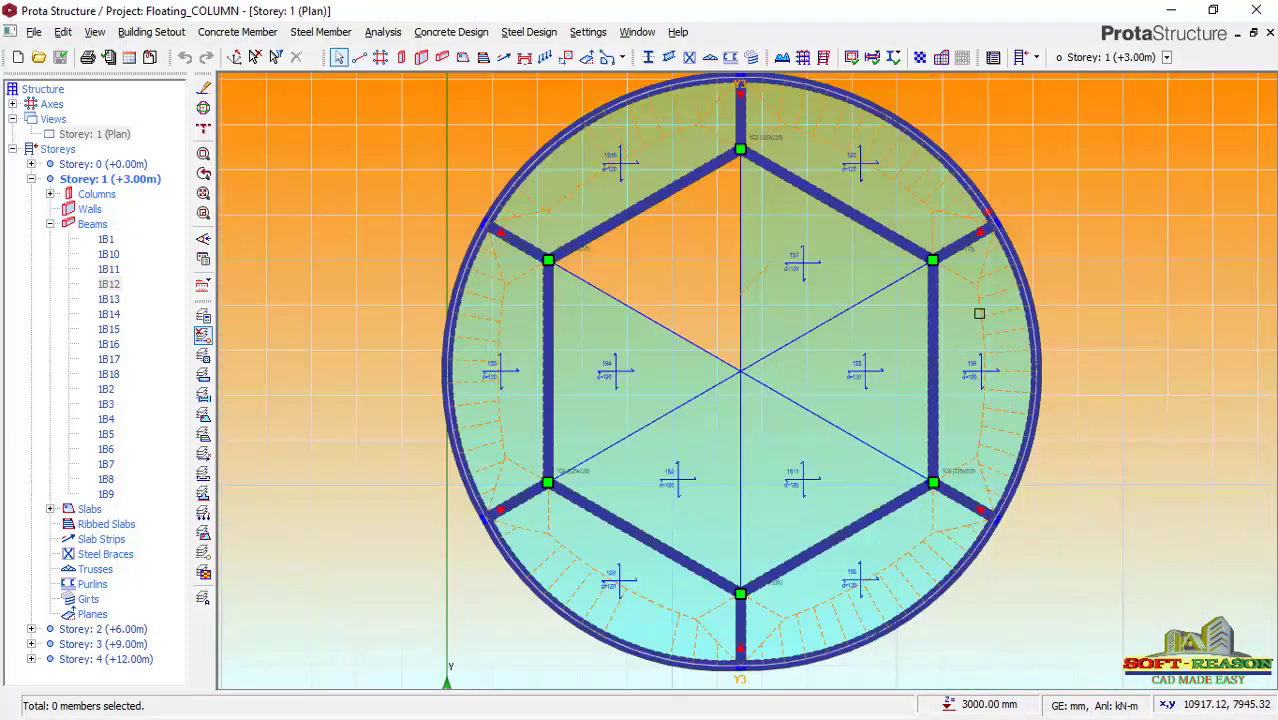
scroll(979, 313, "up", 3)
scroll(832, 312, "down", 5)
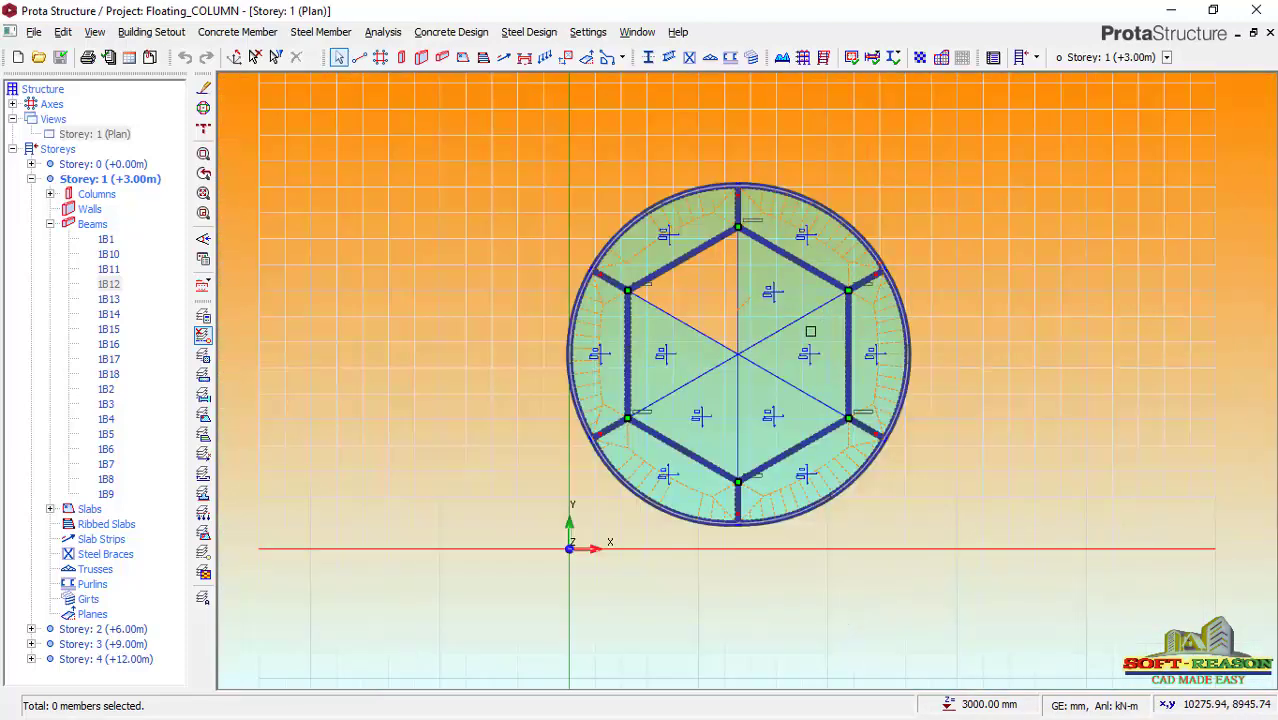
scroll(810, 331, "up", 1)
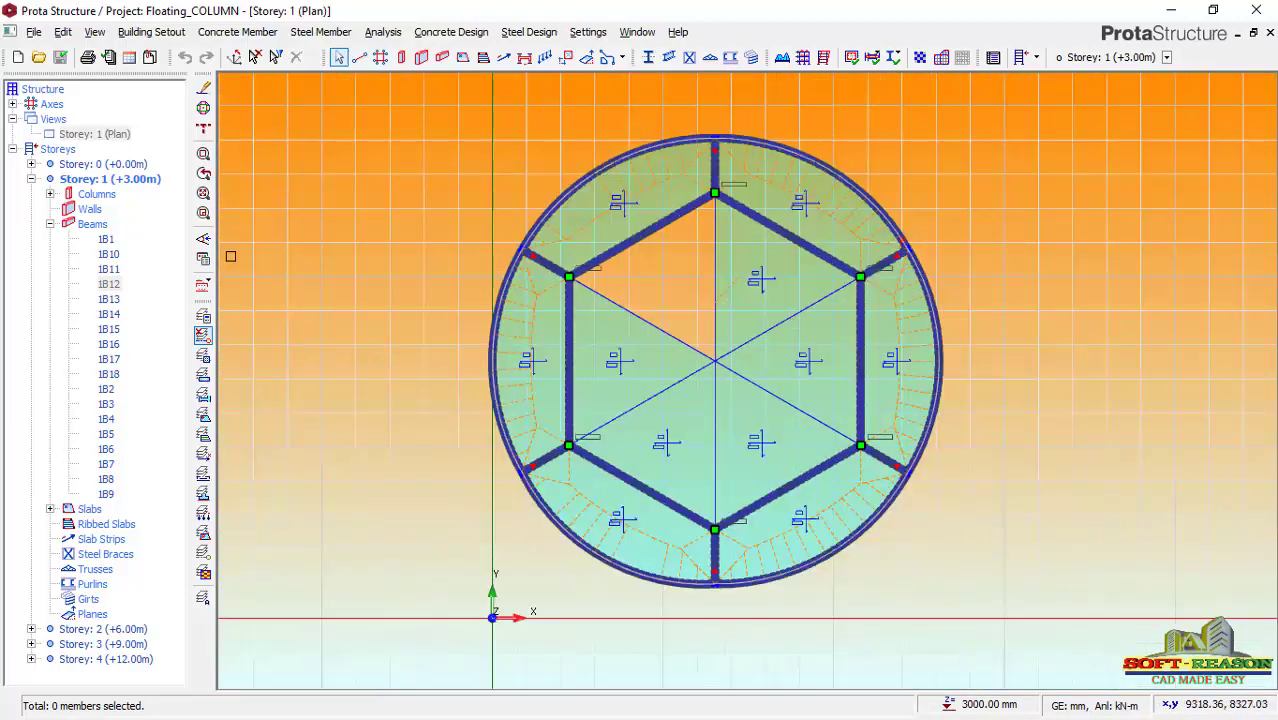
Switch the Storey: 1 view from Plan to 3D View
left_click(100, 133)
right_click(110, 134)
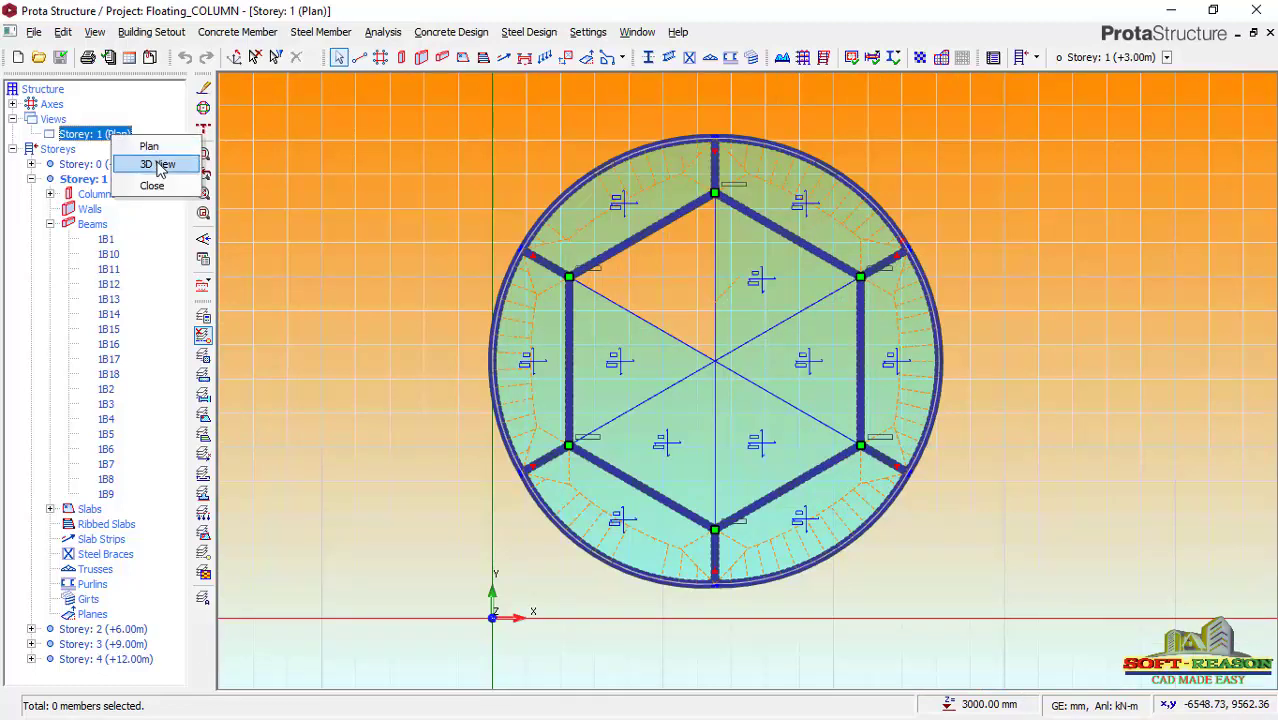
left_click(158, 165)
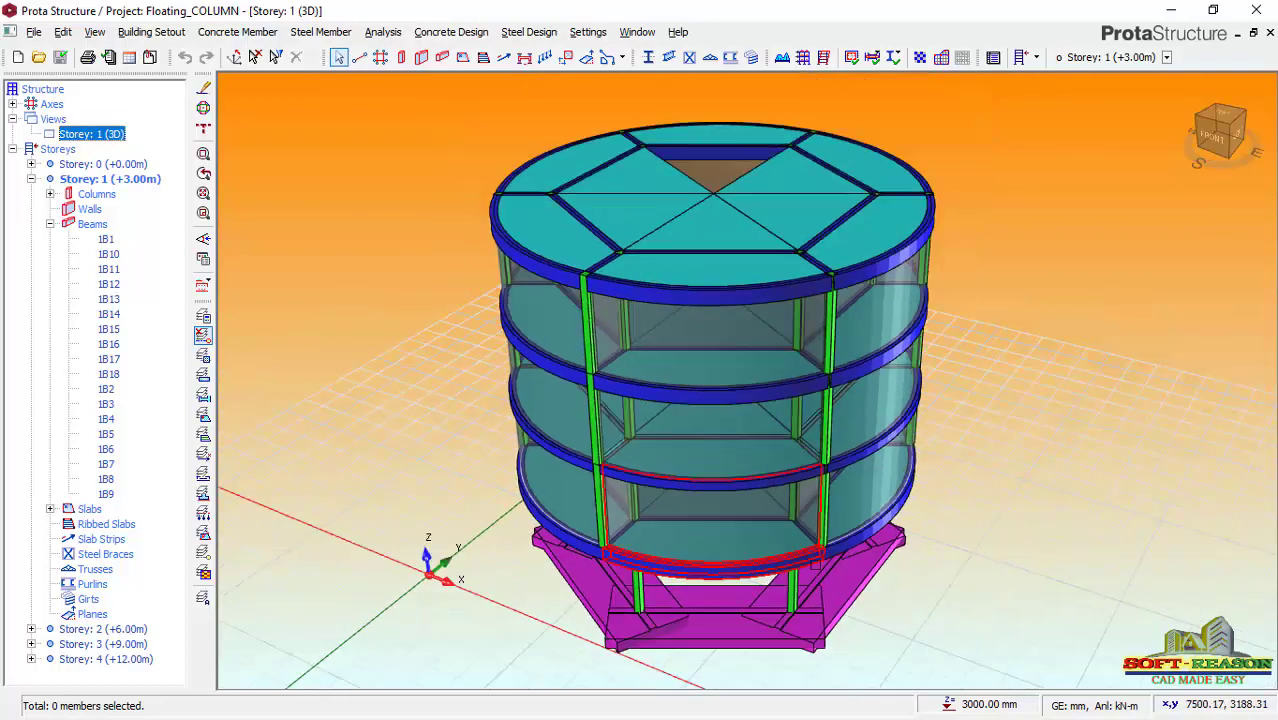
Orbit and zoom the 3D model to show the top slab above the pink hexagonal foundation
middle_click_drag(865, 577, 893, 545)
scroll(607, 623, "up", 3)
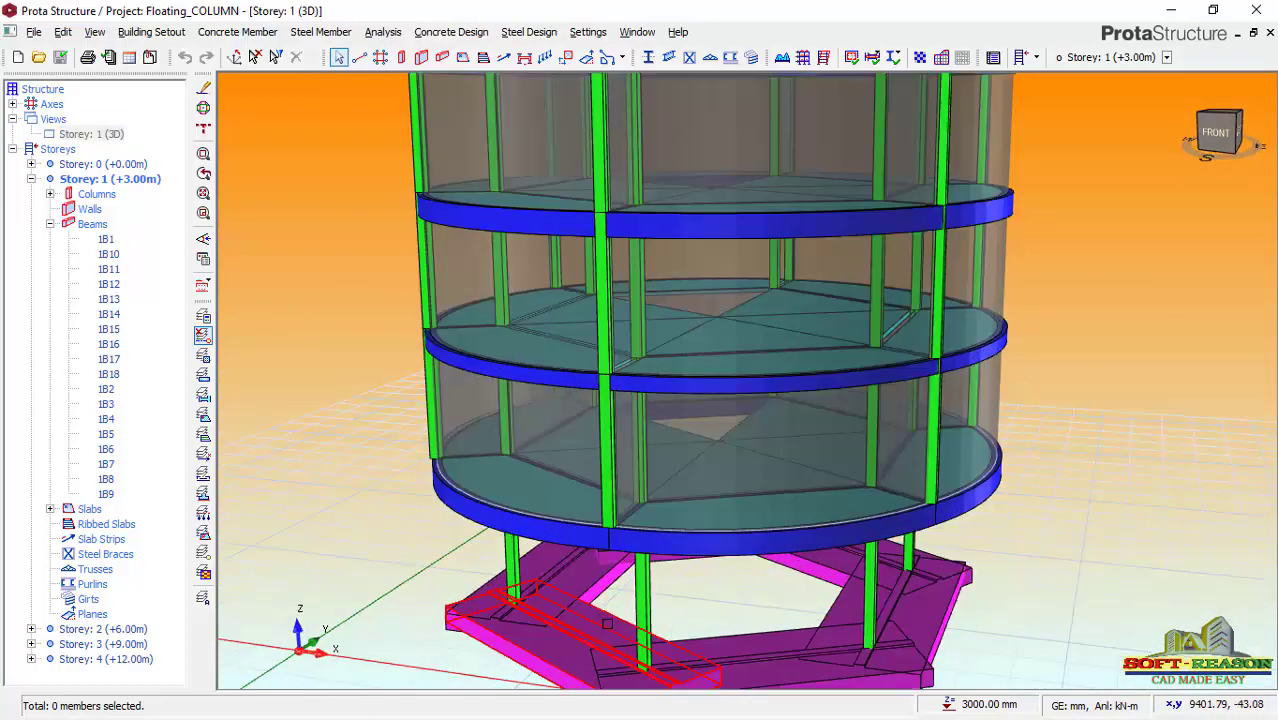
scroll(470, 495, "down", 3)
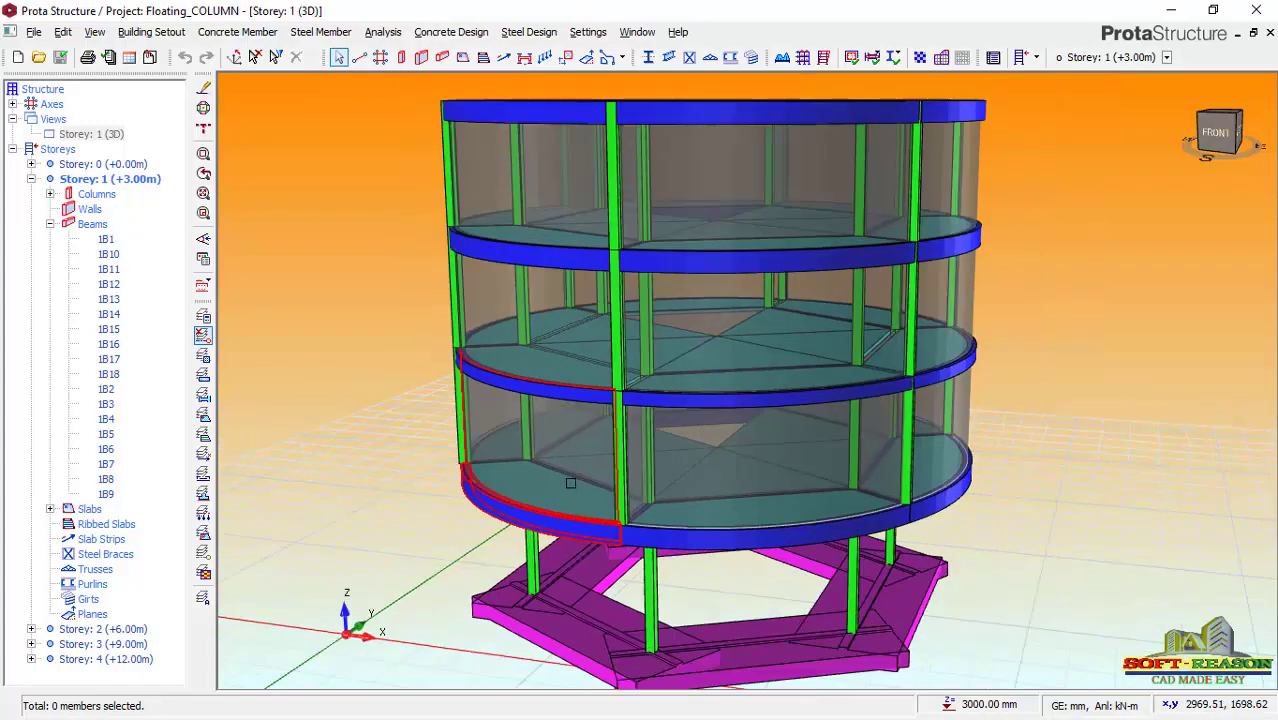
mouse_move(558, 537)
middle_mouse_down()
mouse_move(662, 533)
mouse_move(803, 415)
middle_mouse_up()
scroll(897, 510, "down", 3)
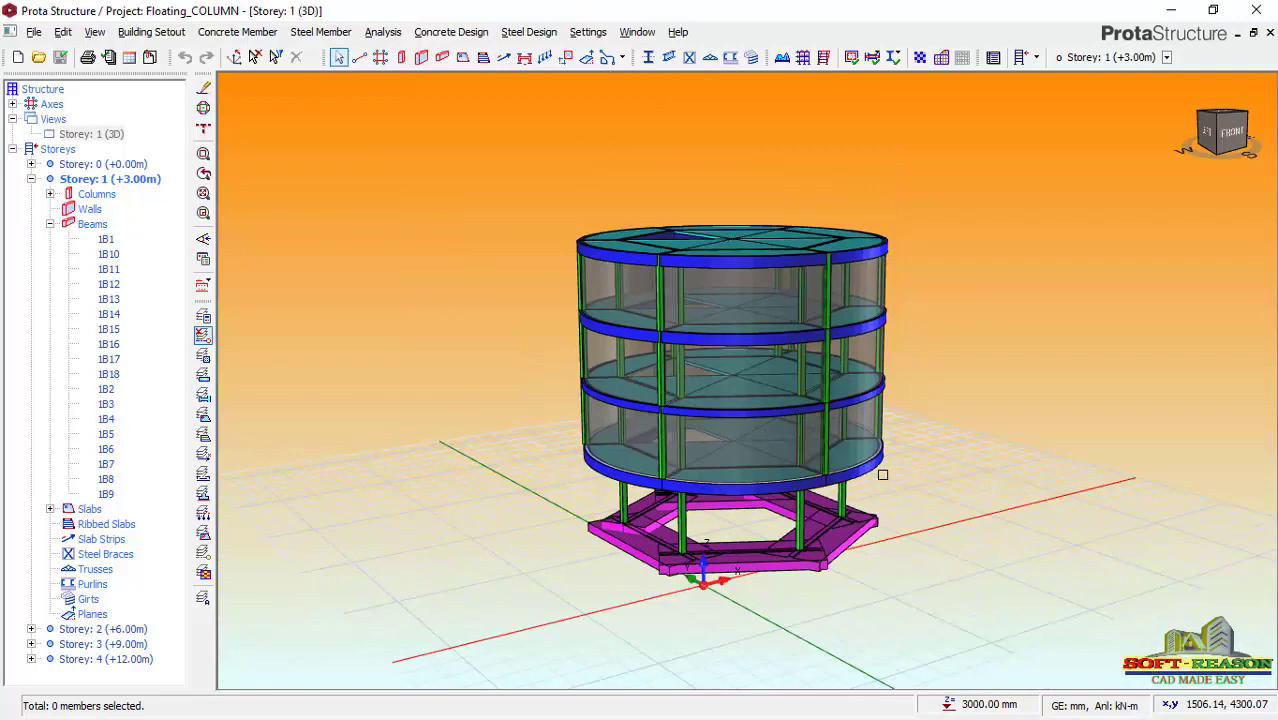
scroll(883, 474, "up", 2)
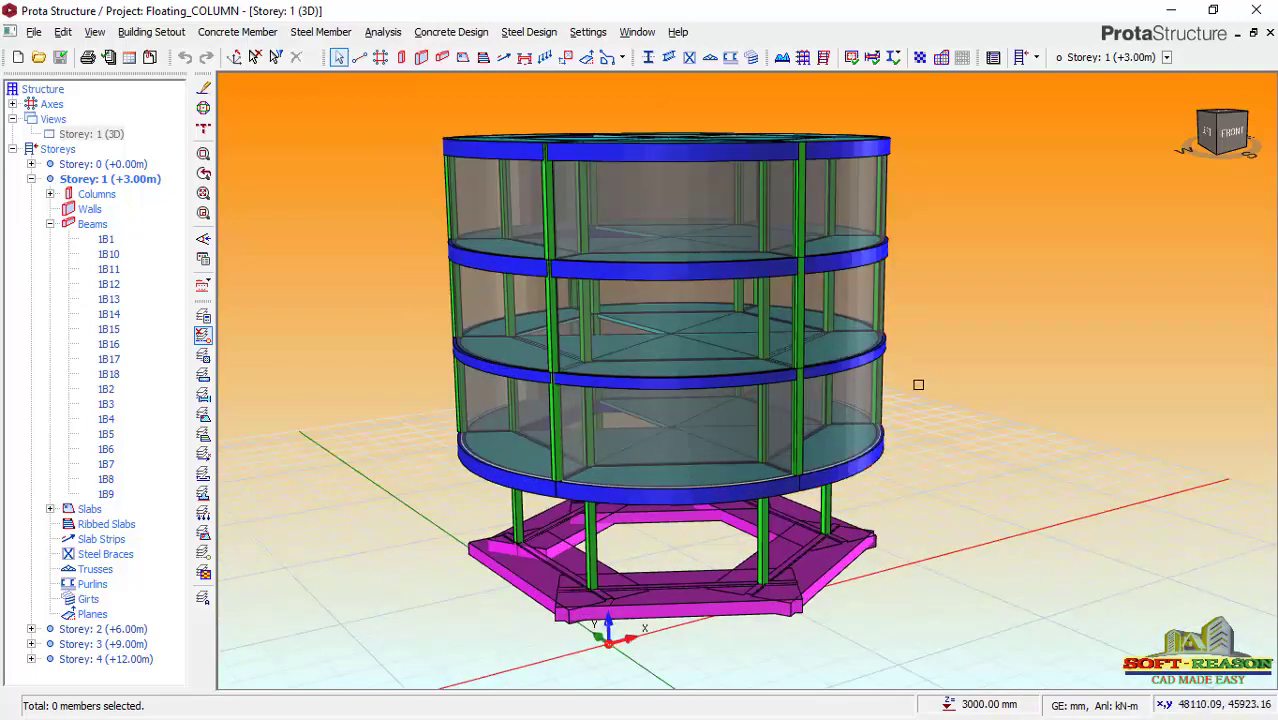
mouse_move(887, 530)
middle_mouse_down()
mouse_move(830, 522)
mouse_move(872, 516)
middle_mouse_up()
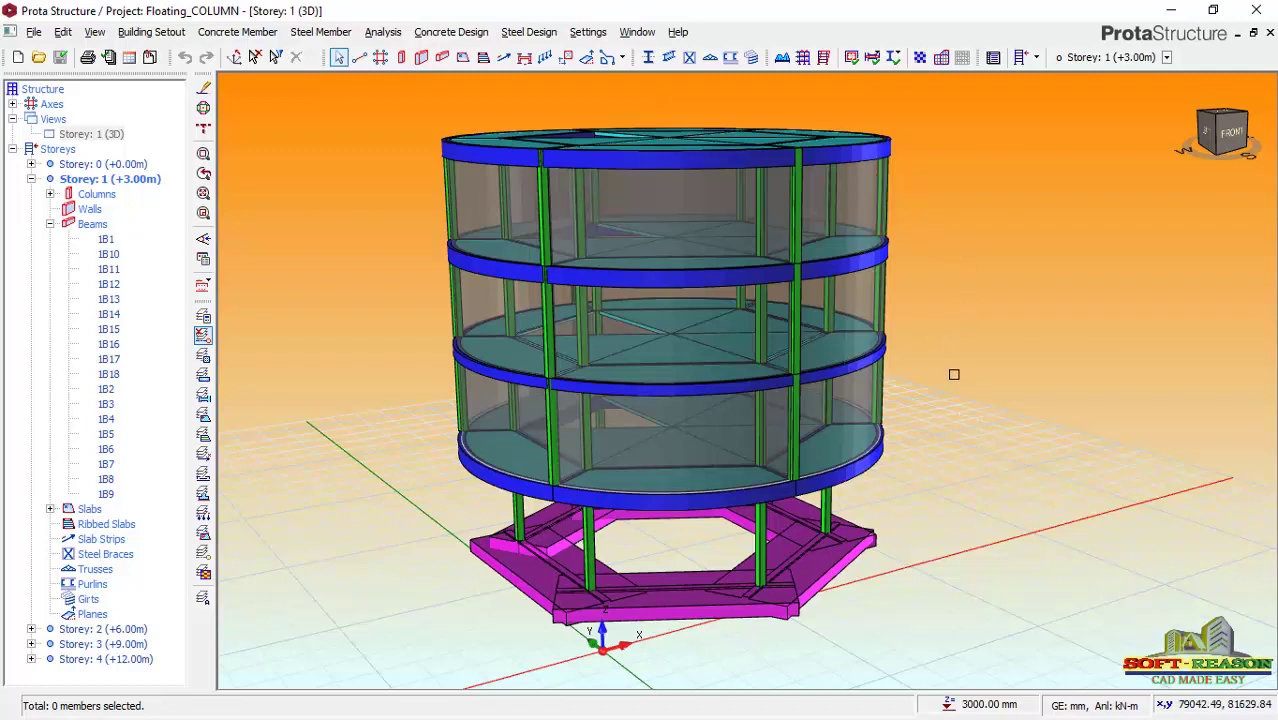
scroll(969, 400, "up", 2)
scroll(944, 464, "down", 2)
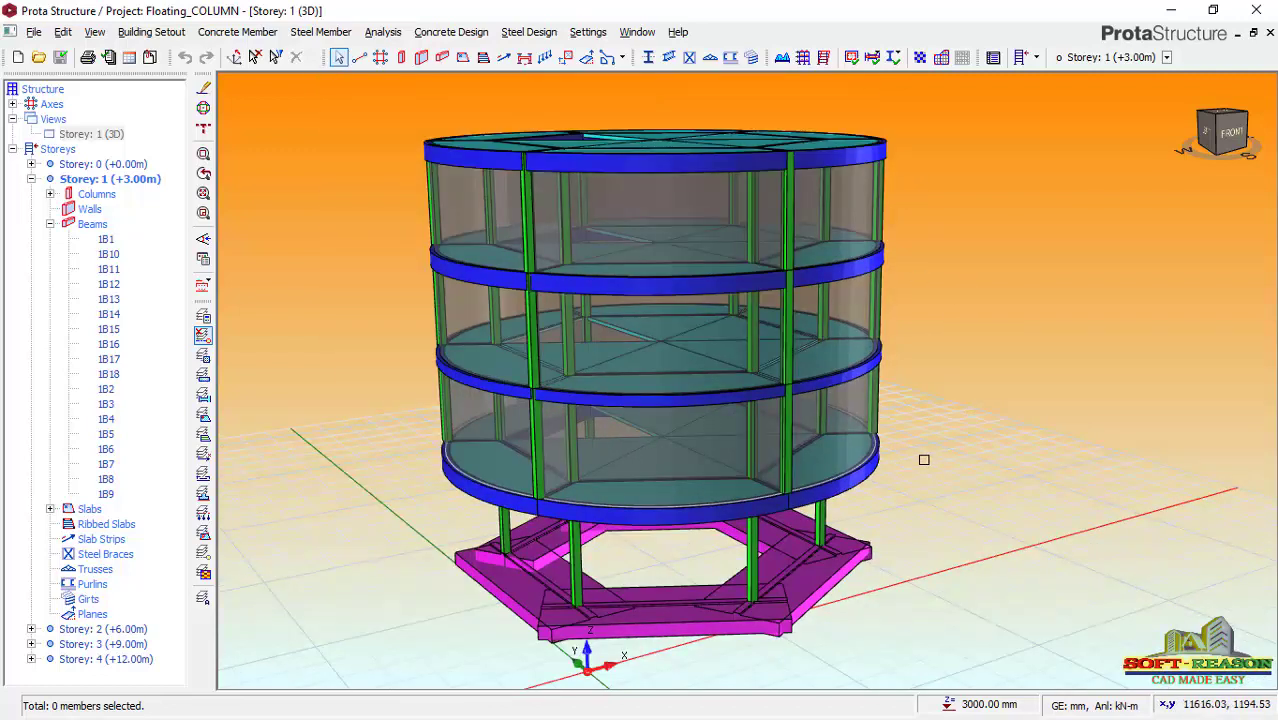